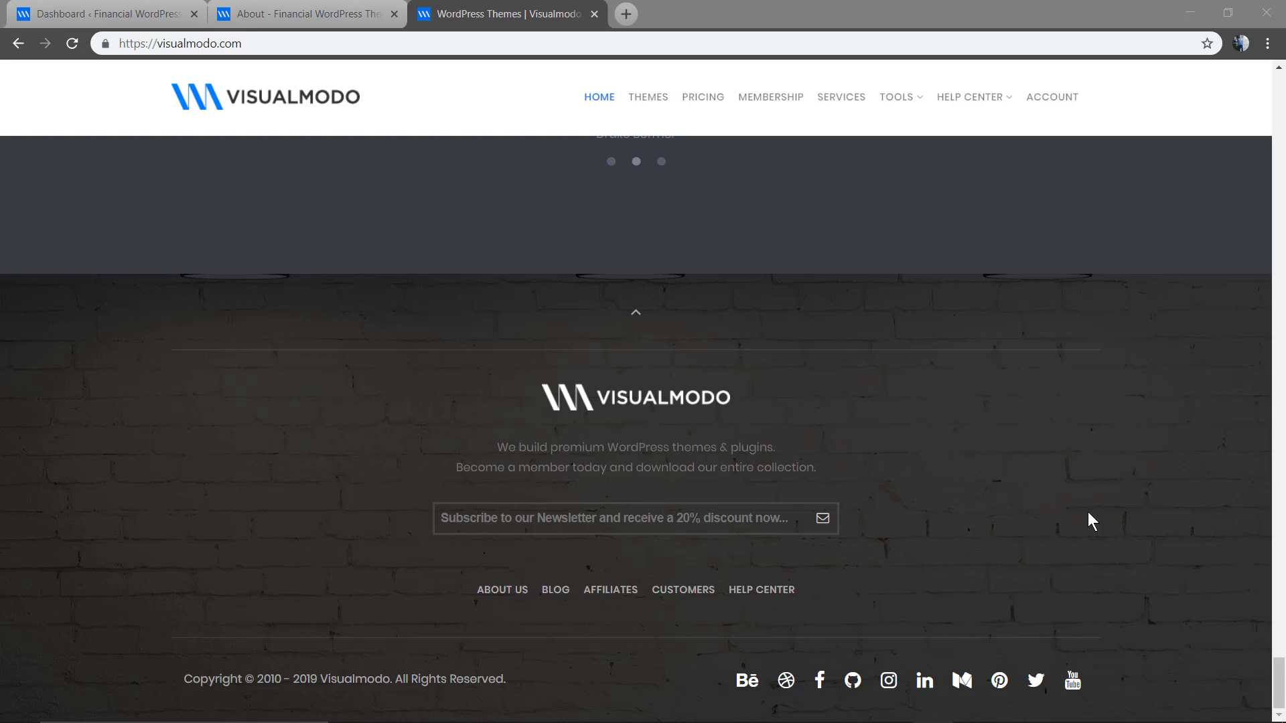
scroll(904, 517, "up", 1)
scroll(424, 506, "down", 2)
Step: Bring up the Financial theme's About page to see its current light footer
left_click(306, 13)
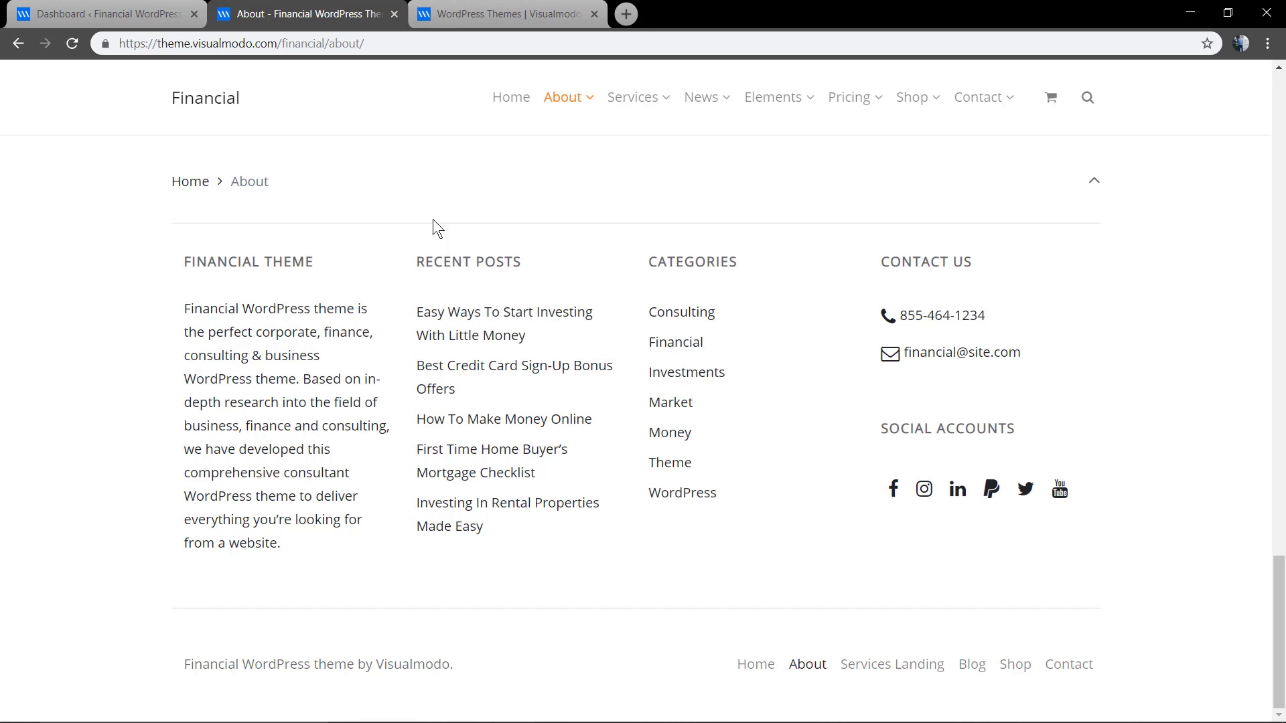
Step: Switch to the WordPress admin dashboard after a second look at the About page footer
left_click(138, 13)
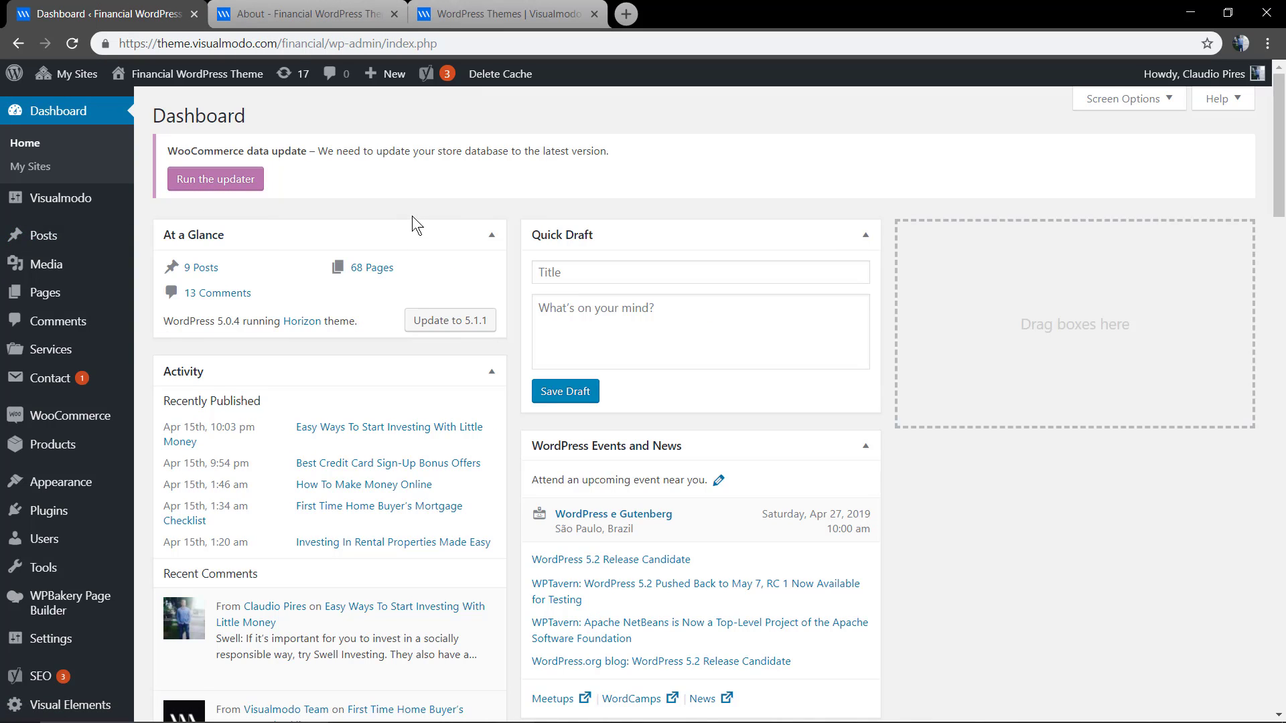
left_click(323, 14)
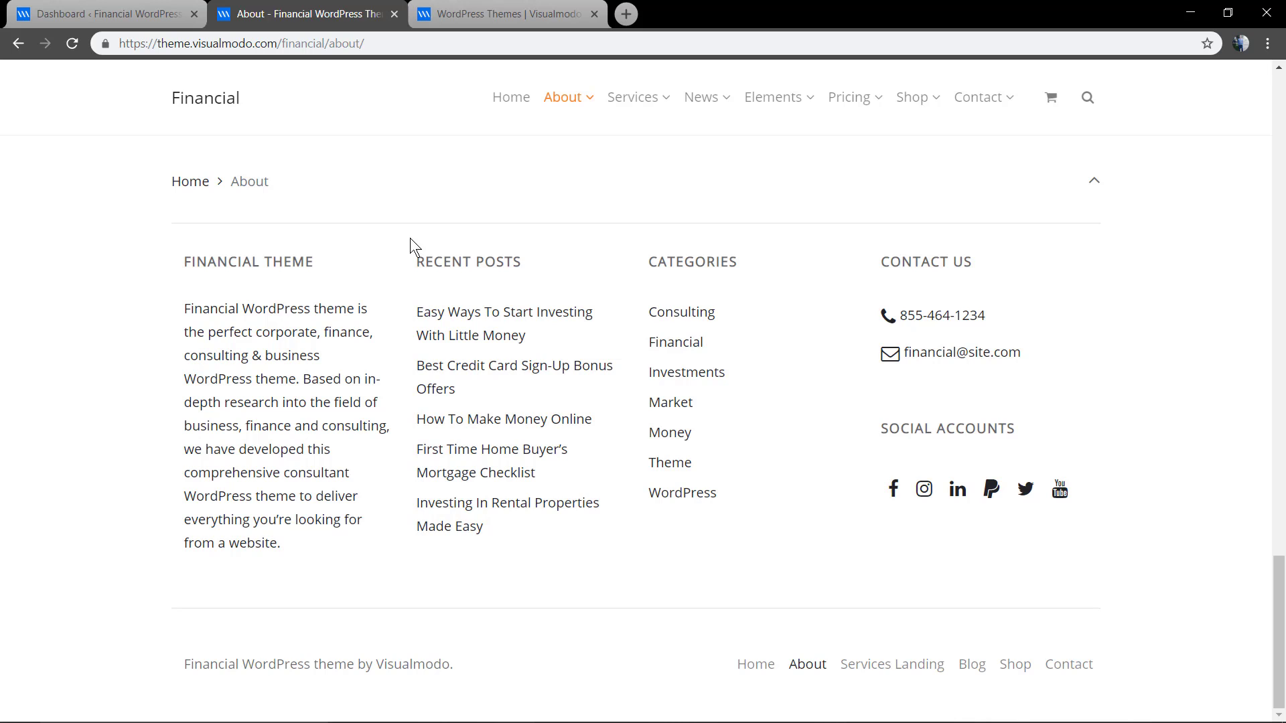
left_click(84, 12)
mouse_move(30, 176)
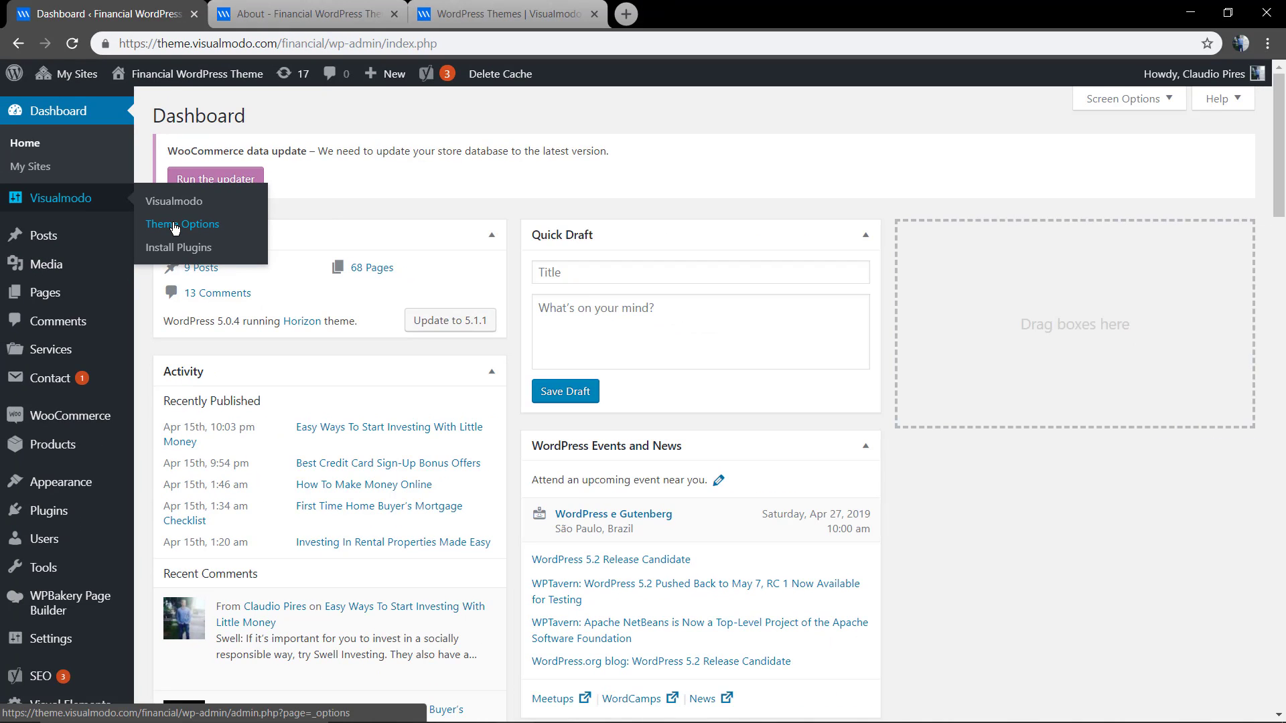
Step: Look over the Theme Options Header and Footer sections, then bring up the Colors section
left_click(176, 229)
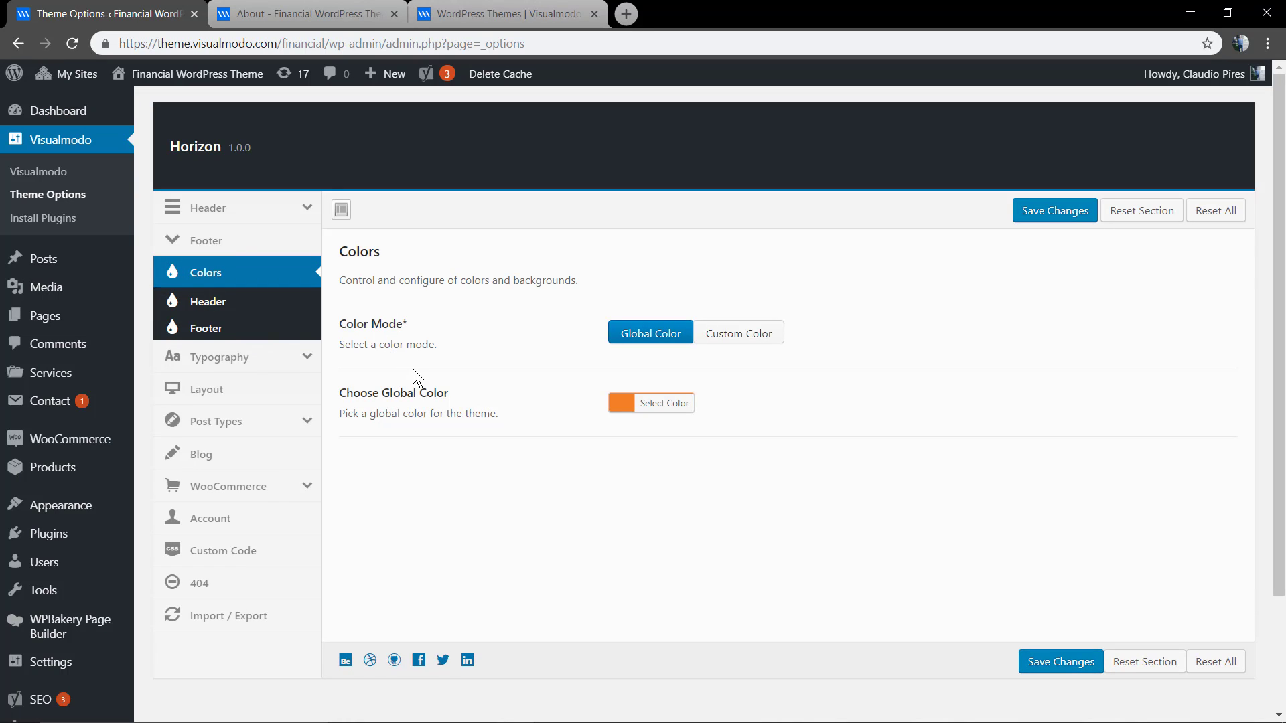
left_click(233, 208)
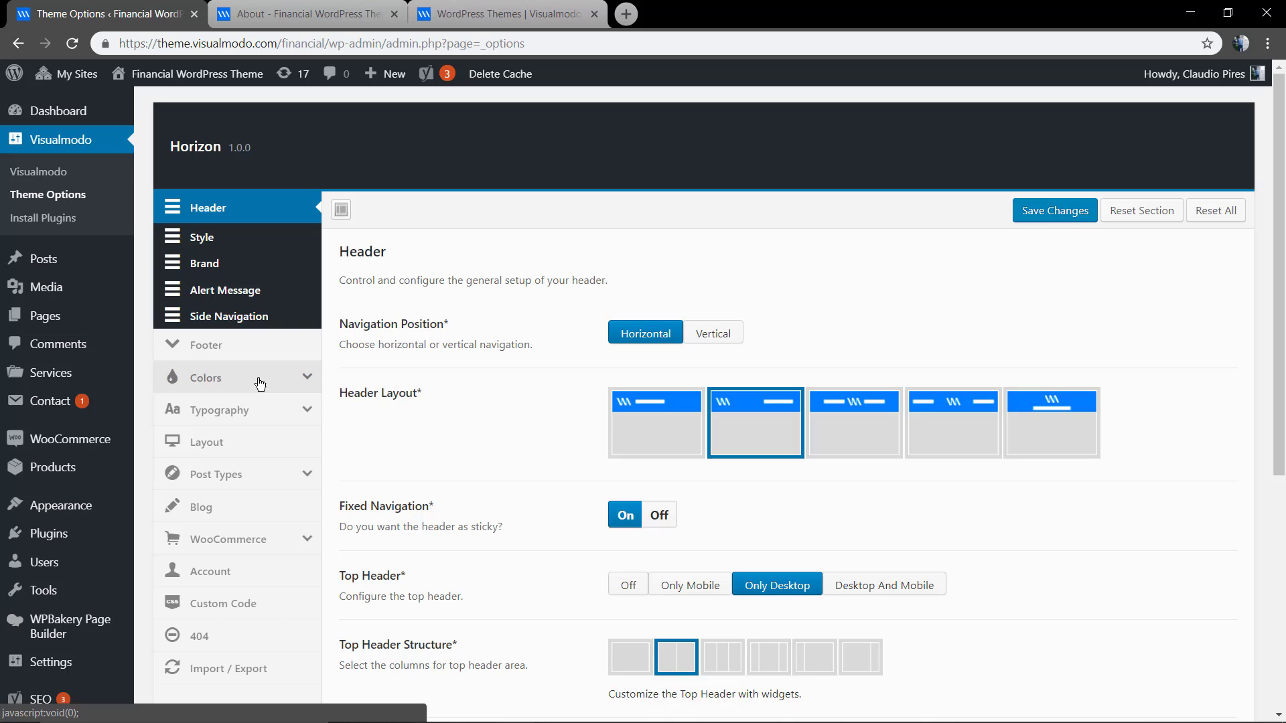
left_click(216, 344)
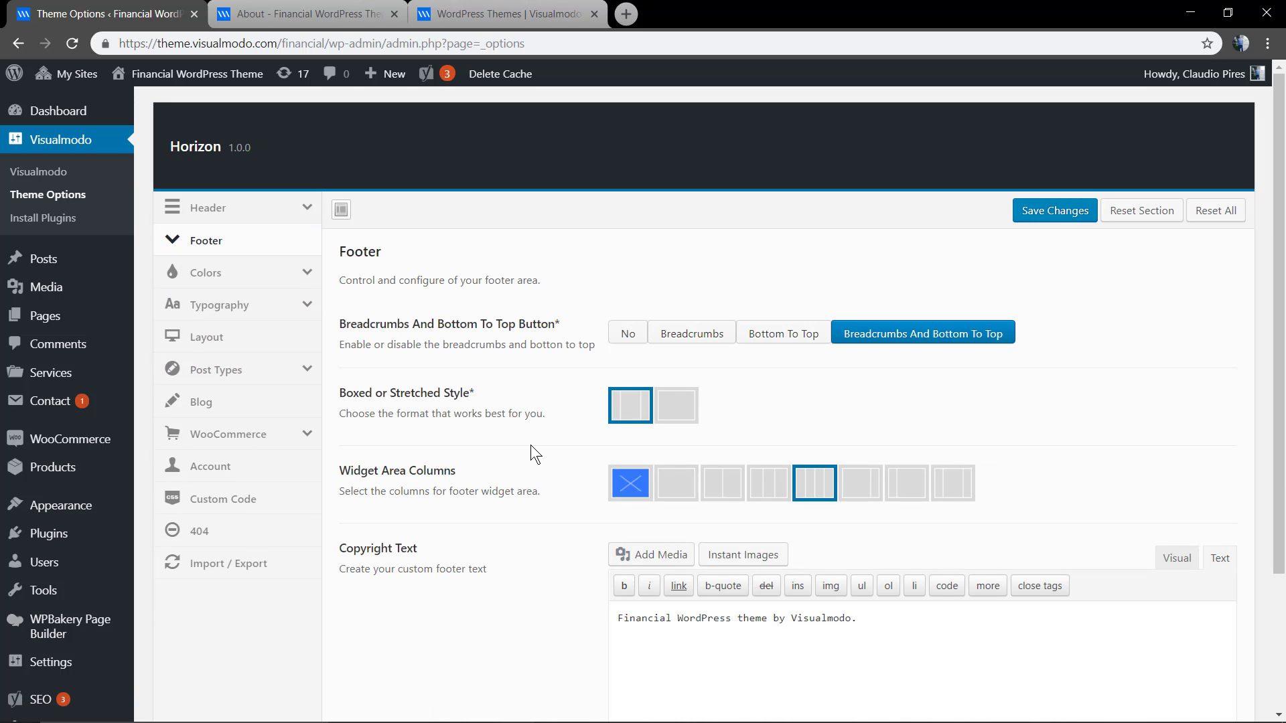
scroll(607, 439, "down", 2)
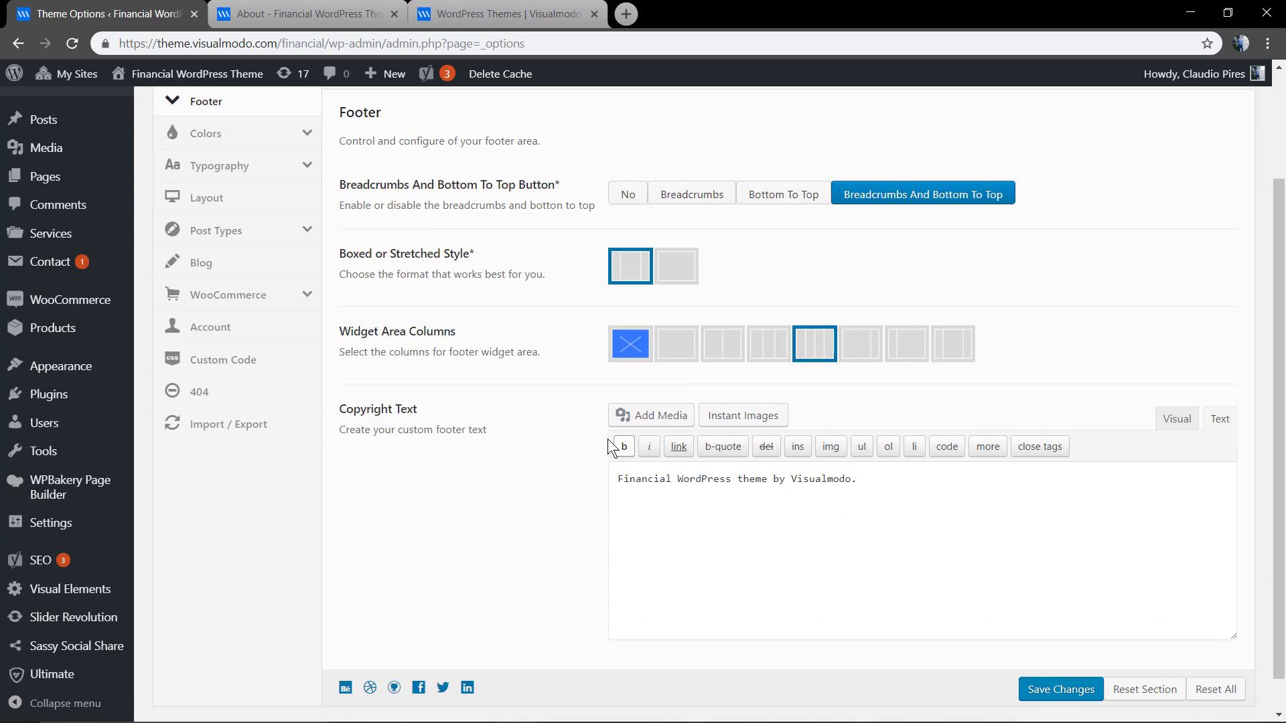
scroll(600, 447, "up", 2)
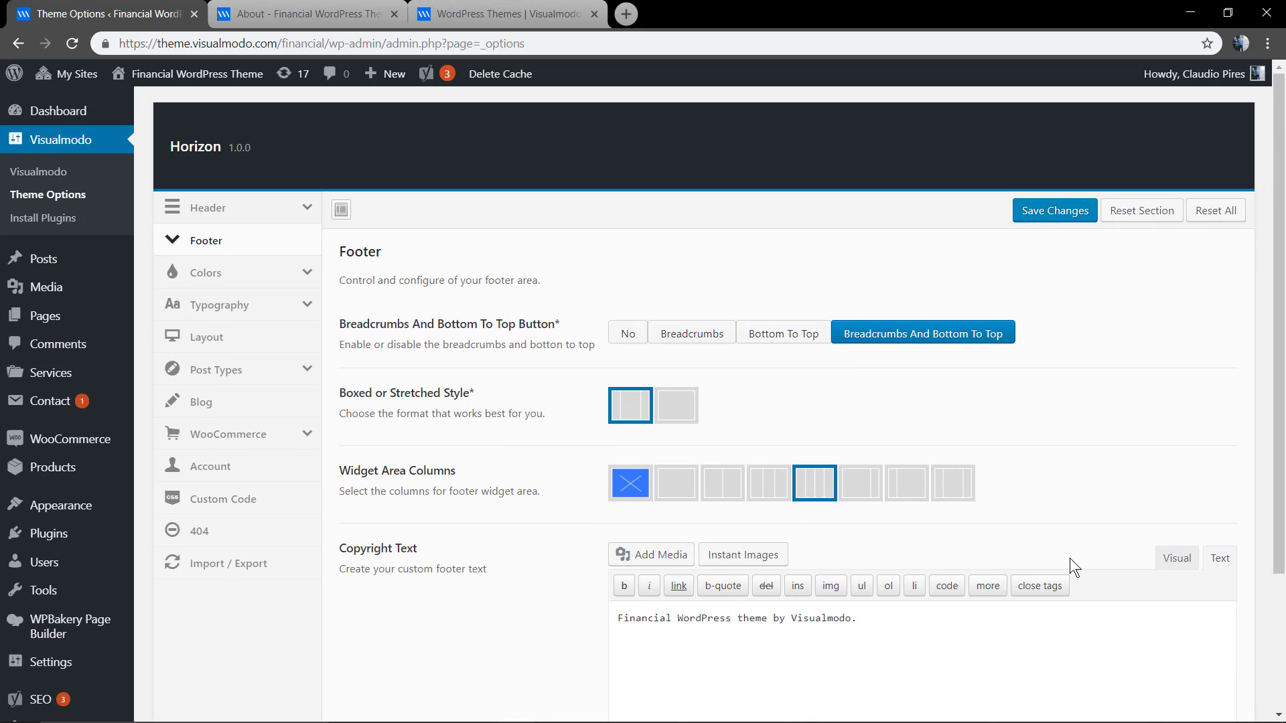
left_click(1176, 559)
scroll(730, 571, "down", 2)
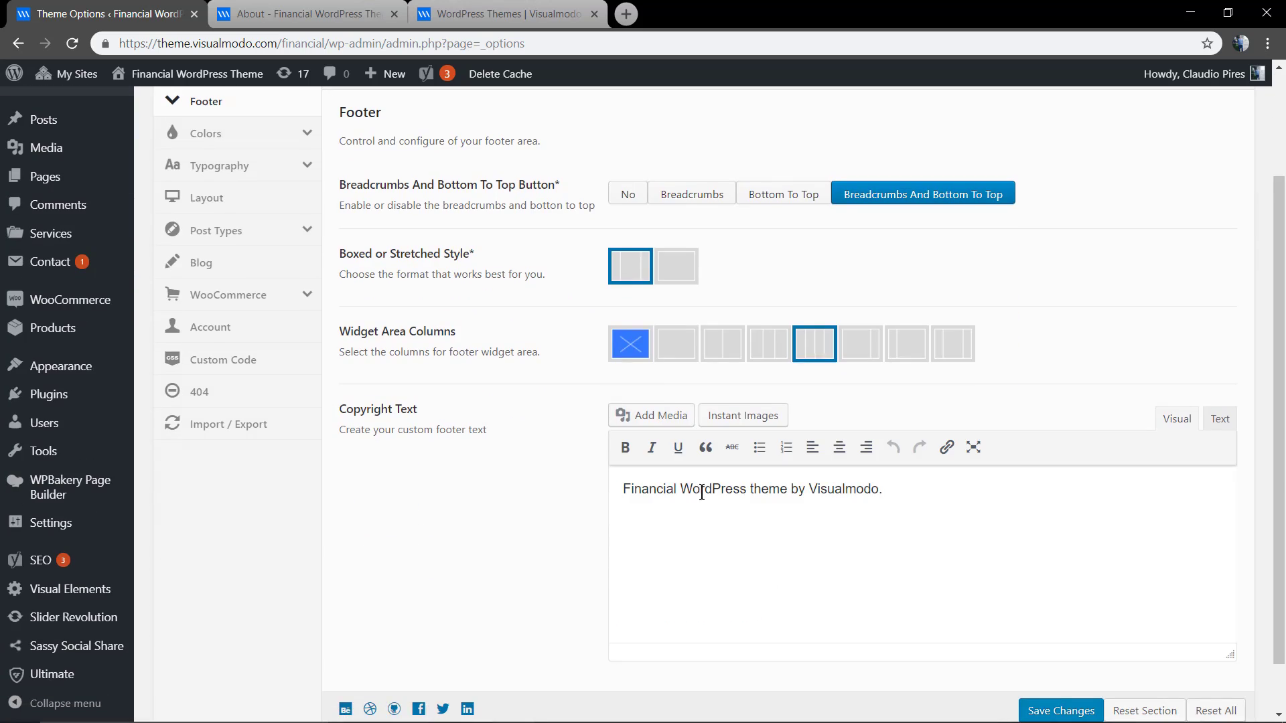
scroll(777, 385, "up", 2)
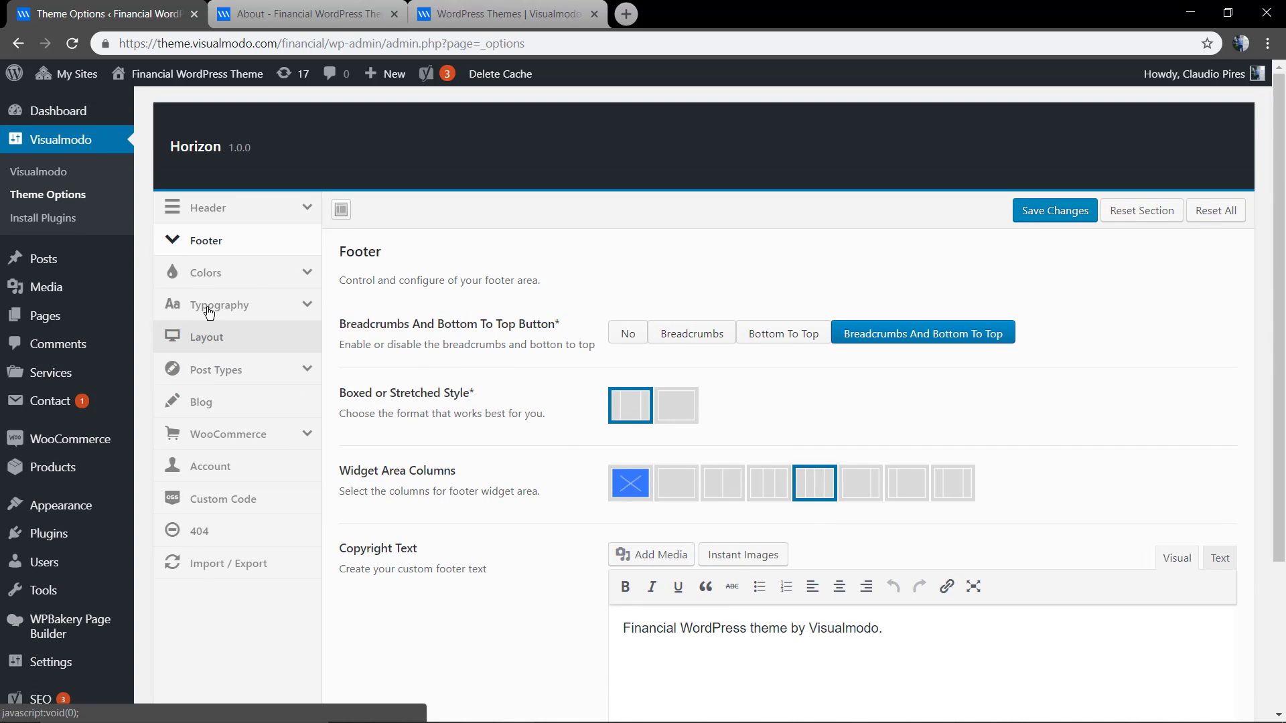
left_click(207, 282)
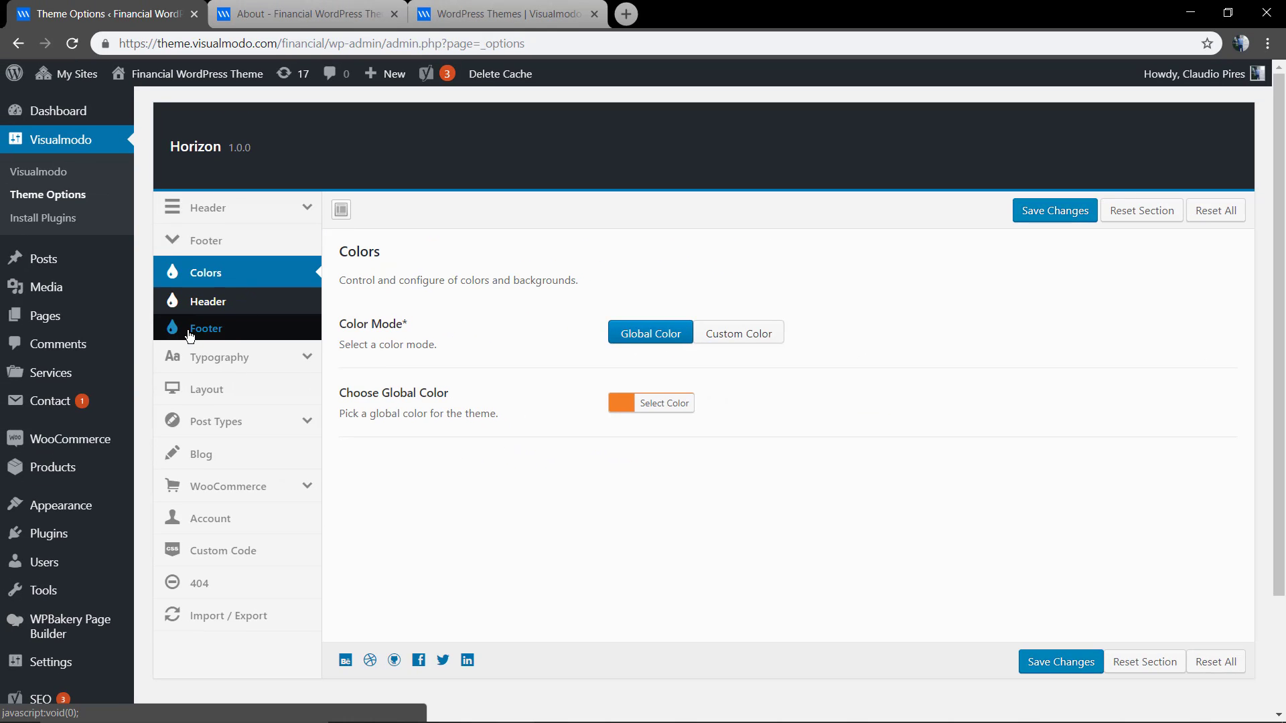
Step: Set the Footer Color Scheme to Dark, save, and check the About page footer
left_click(189, 335)
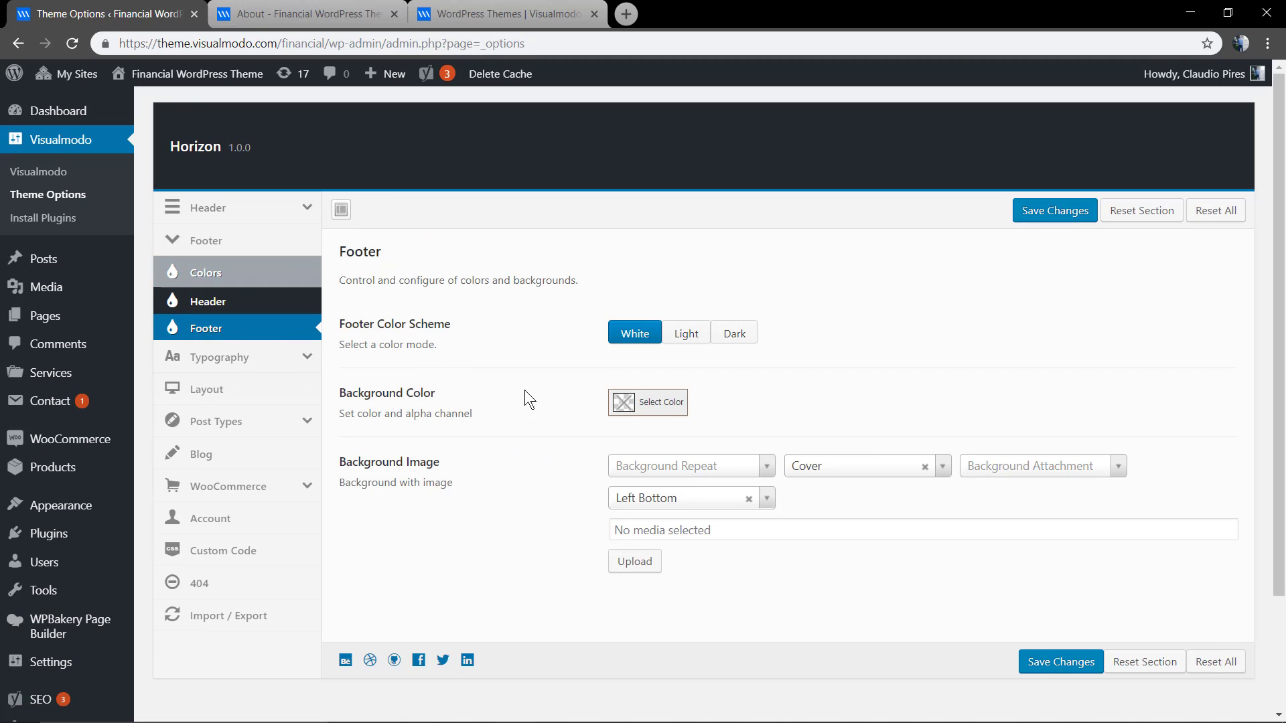
triple_click(419, 327)
left_click(419, 326)
left_click(734, 333)
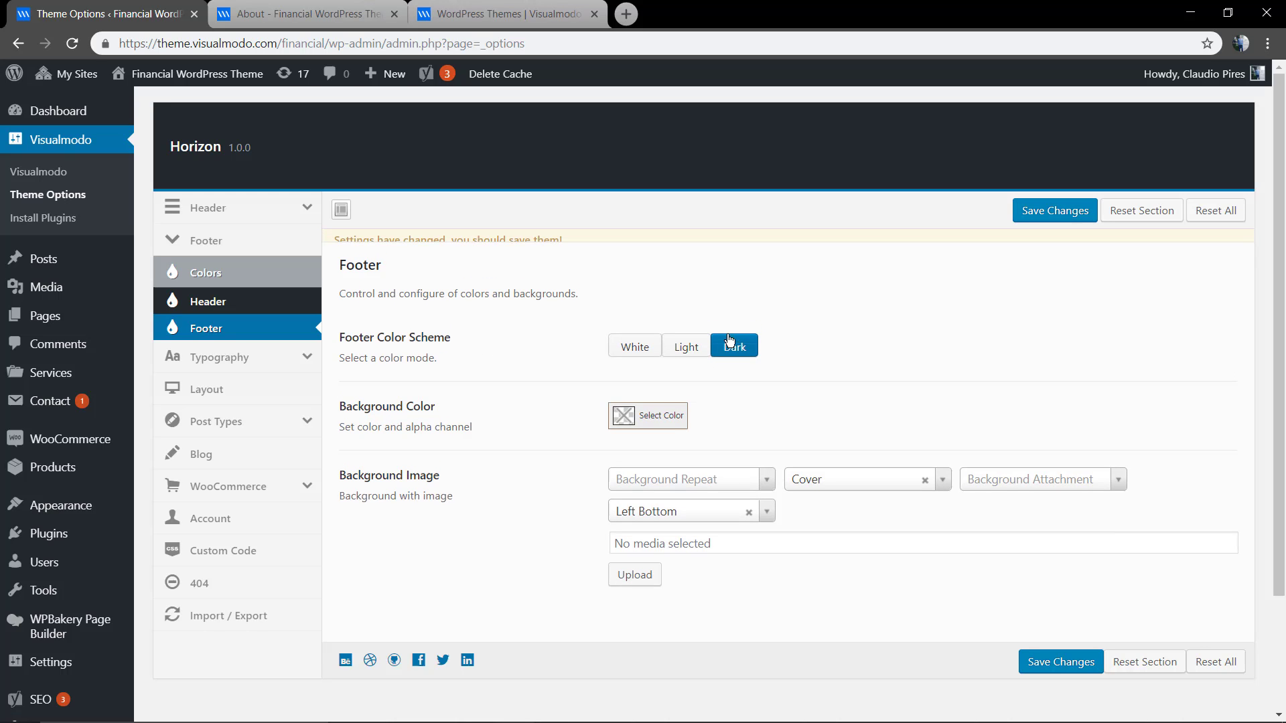
left_click(1065, 219)
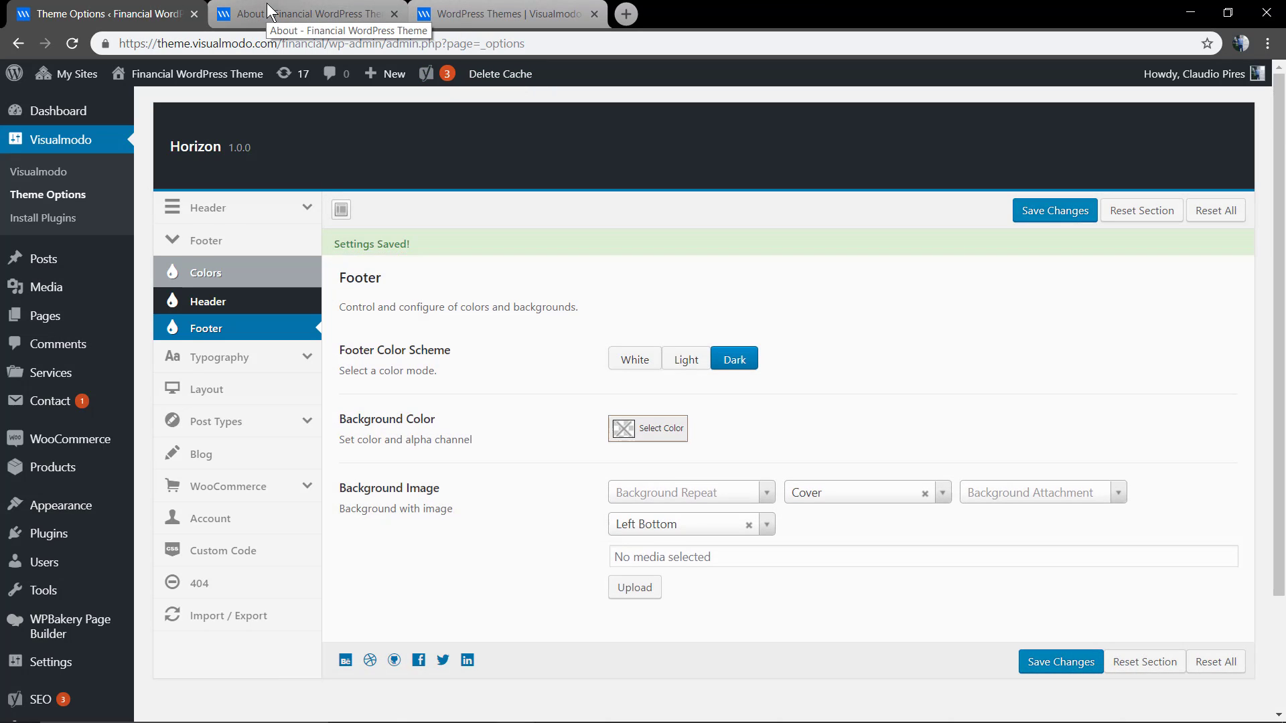
left_click(269, 12)
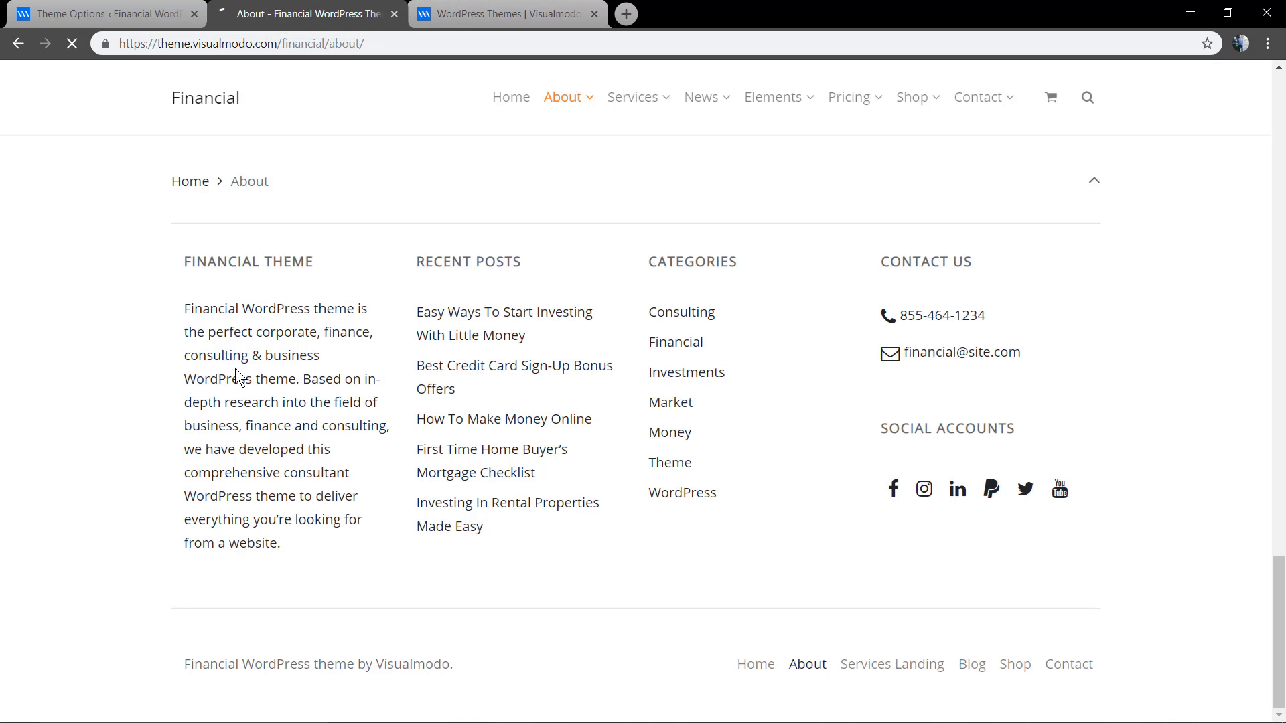
scroll(275, 459, "down", 3)
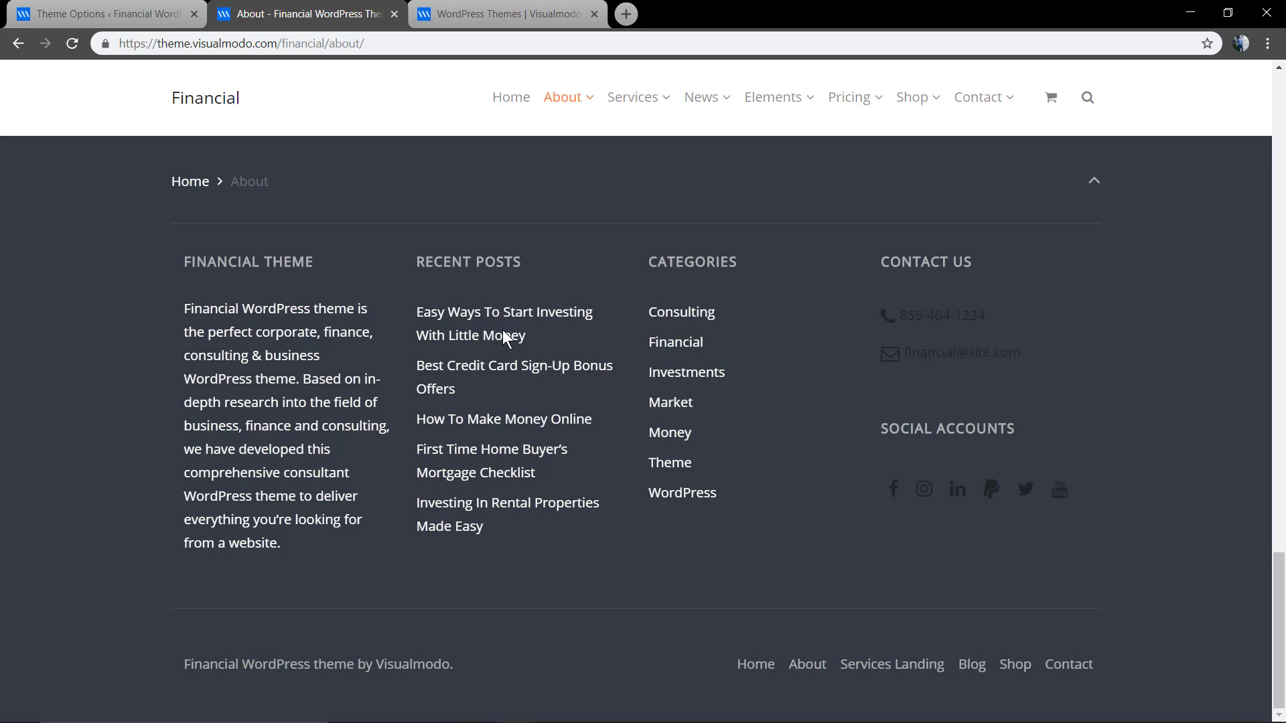
Step: Toggle the footer colour scheme to White and back to Dark
left_click(120, 8)
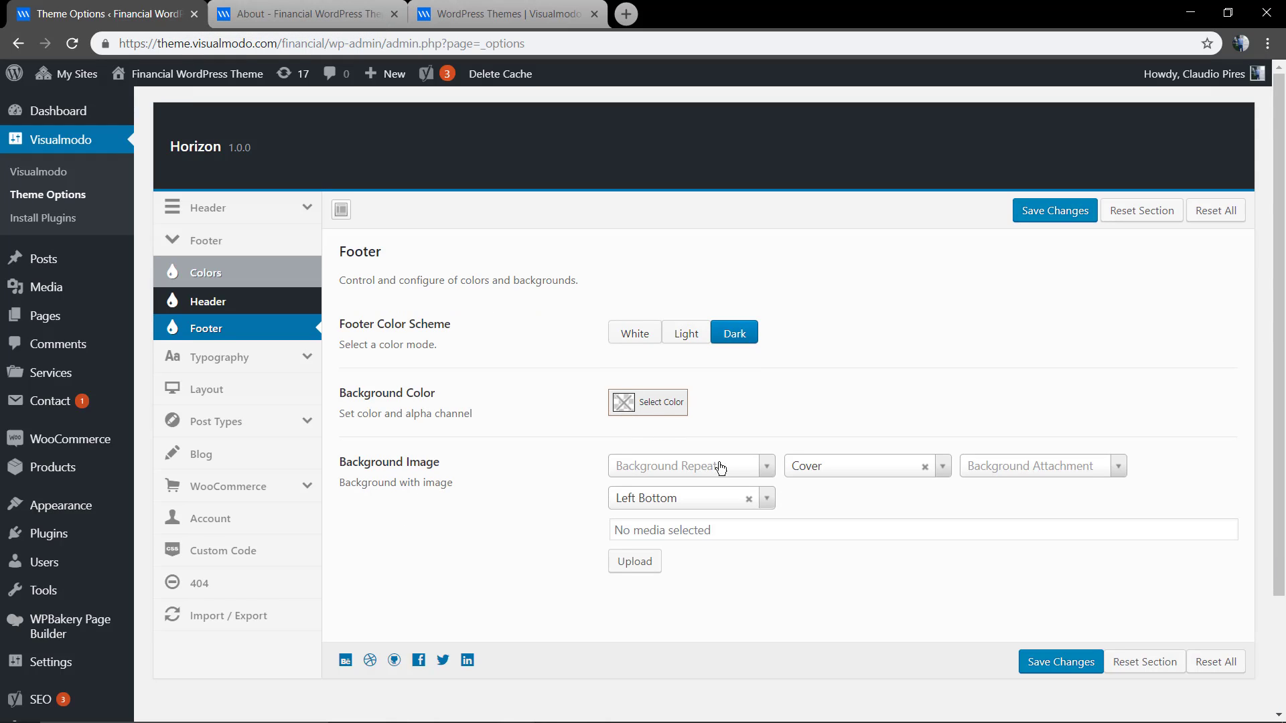
left_click(635, 343)
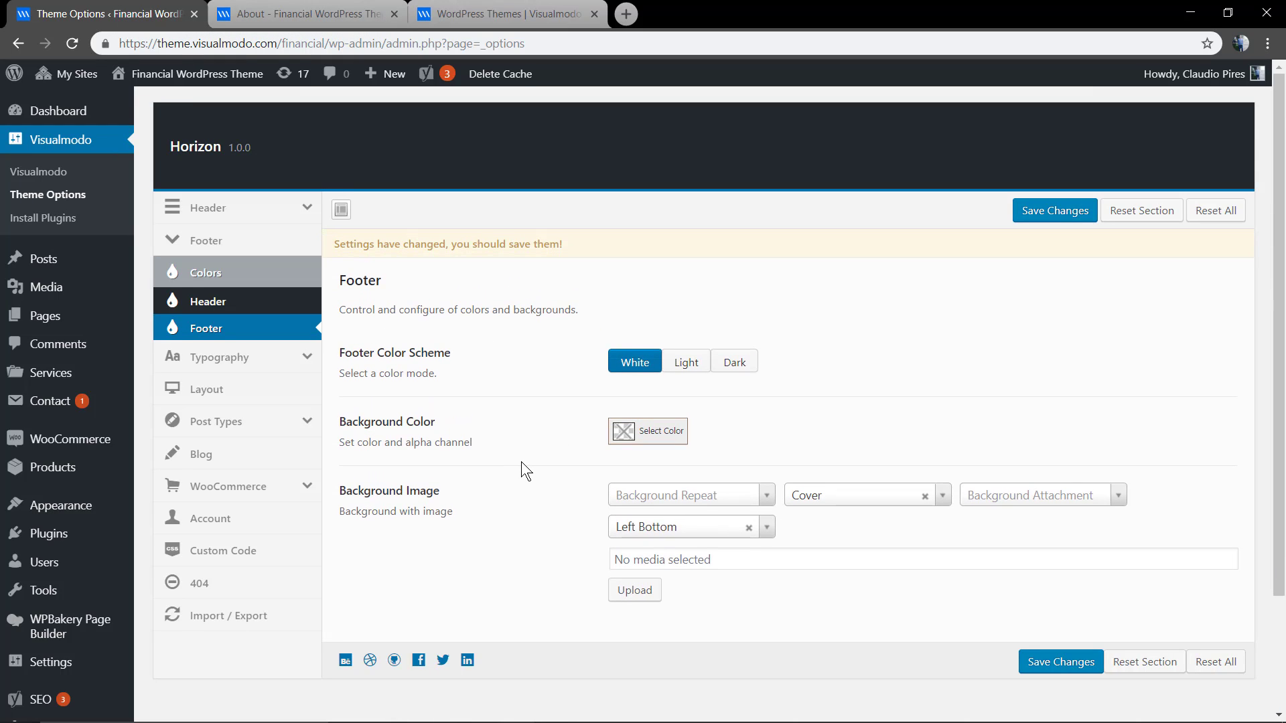
scroll(520, 463, "down", 1)
scroll(520, 462, "down", 1)
scroll(520, 464, "up", 1)
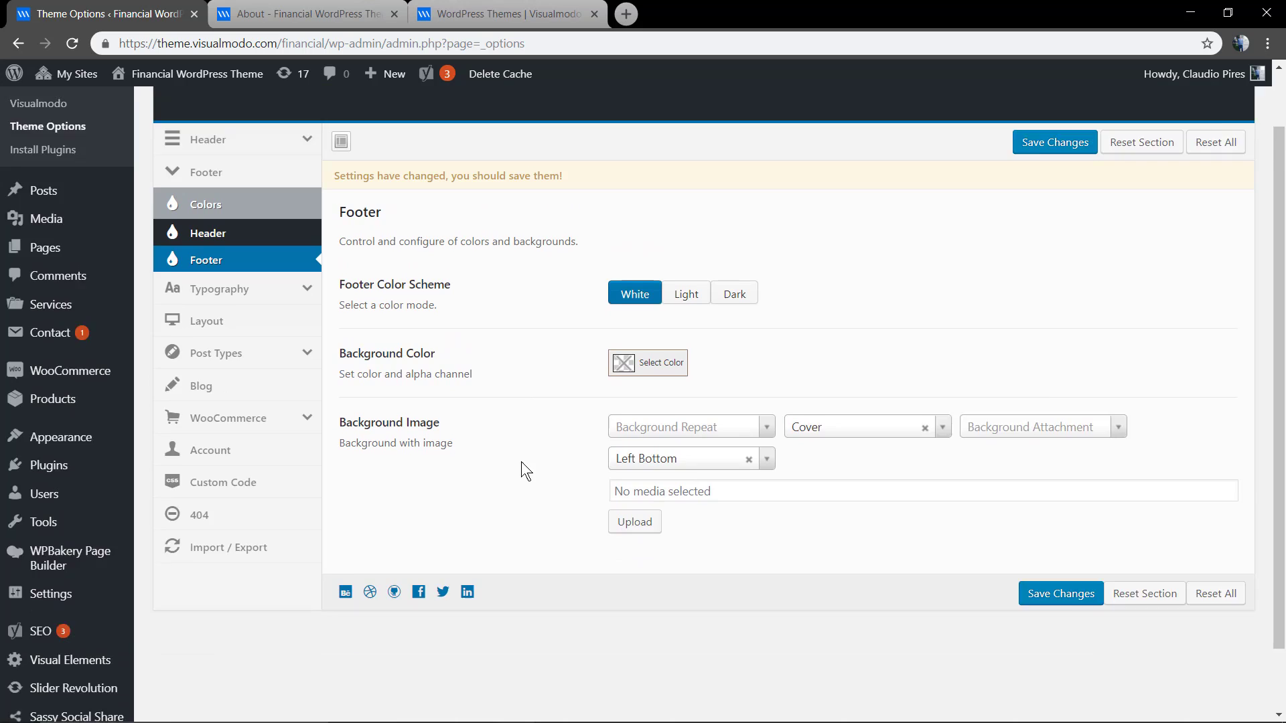
scroll(522, 469, "down", 1)
scroll(642, 425, "up", 2)
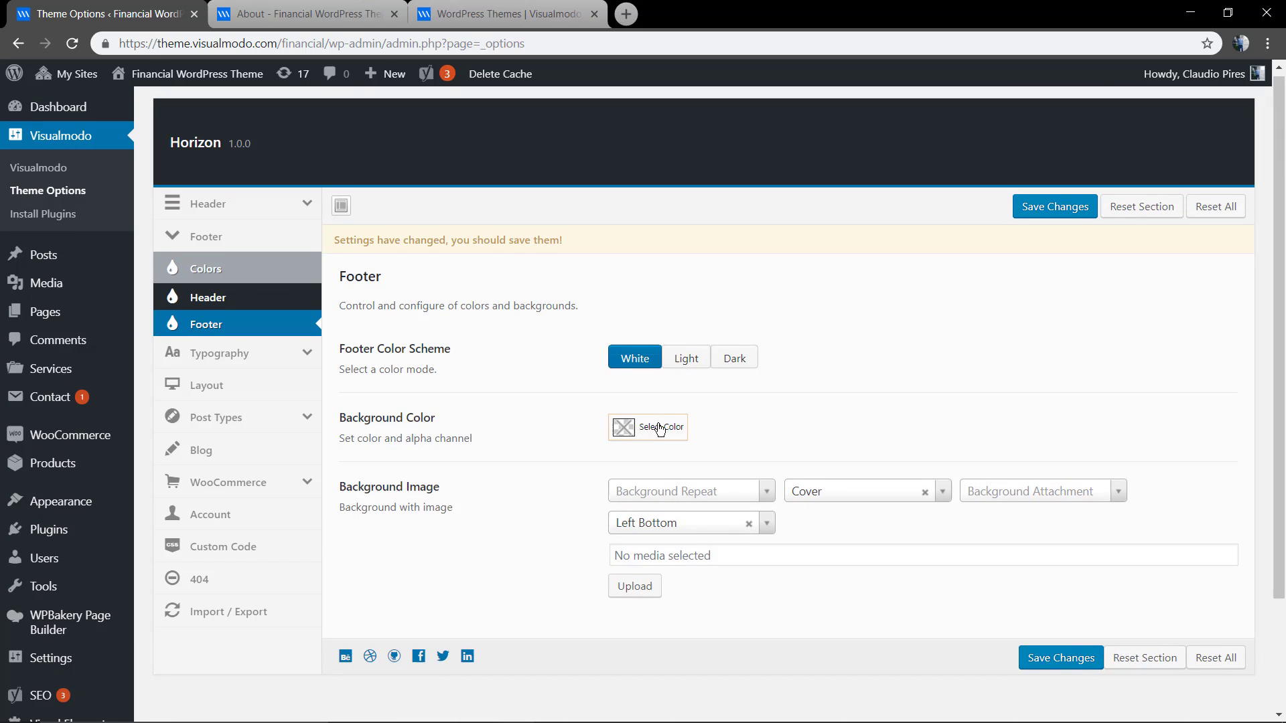
left_click(731, 358)
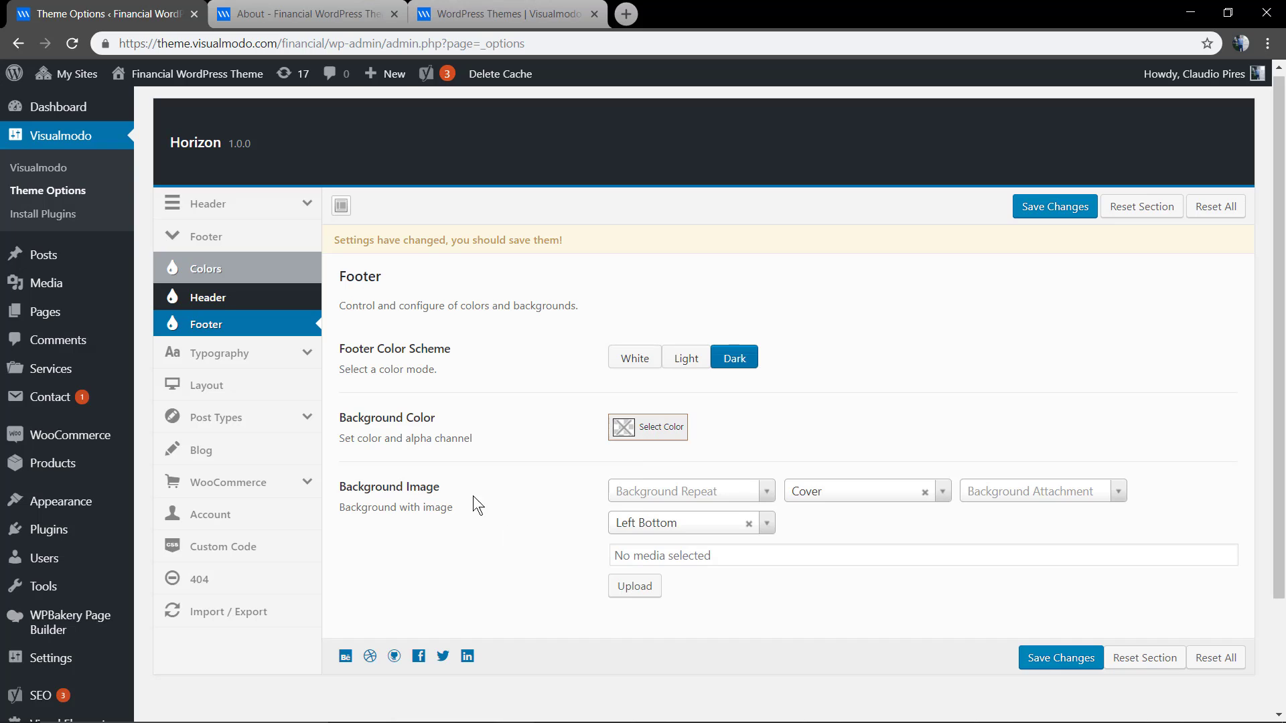
Step: Set the dark globe image as the footer background, save, and compare with the About page footer
left_click(633, 588)
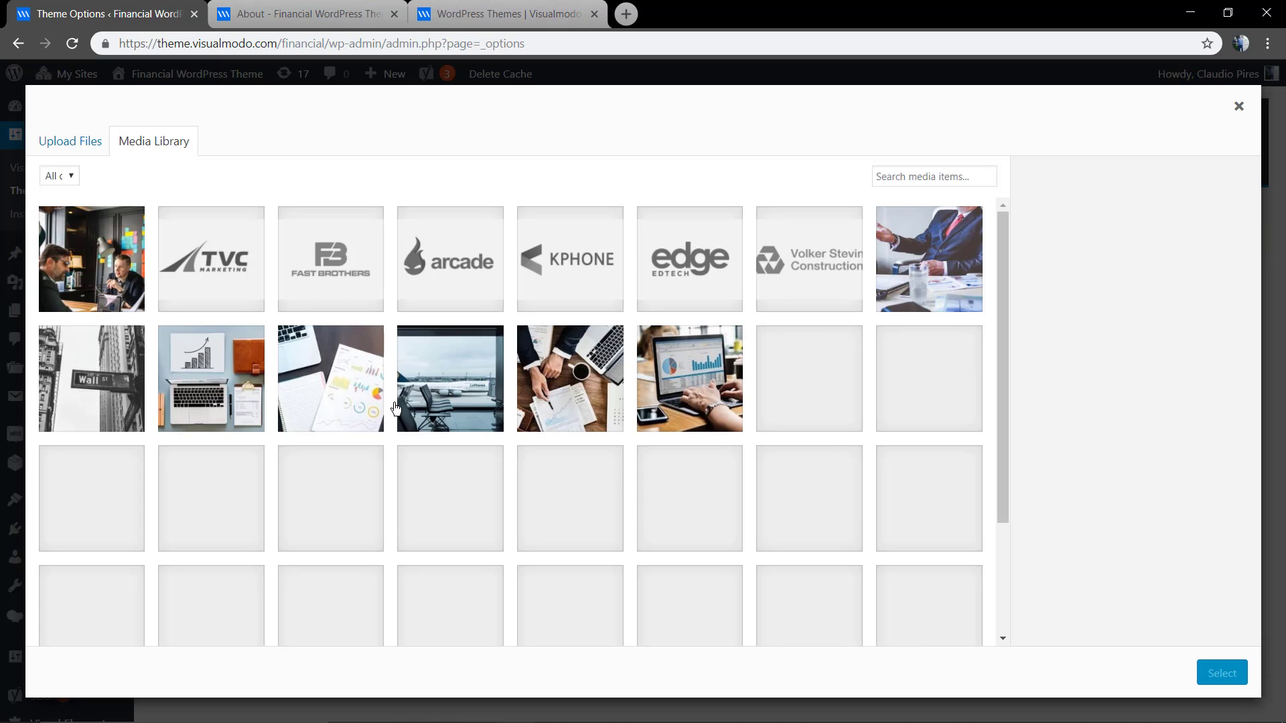
scroll(461, 474, "down", 1)
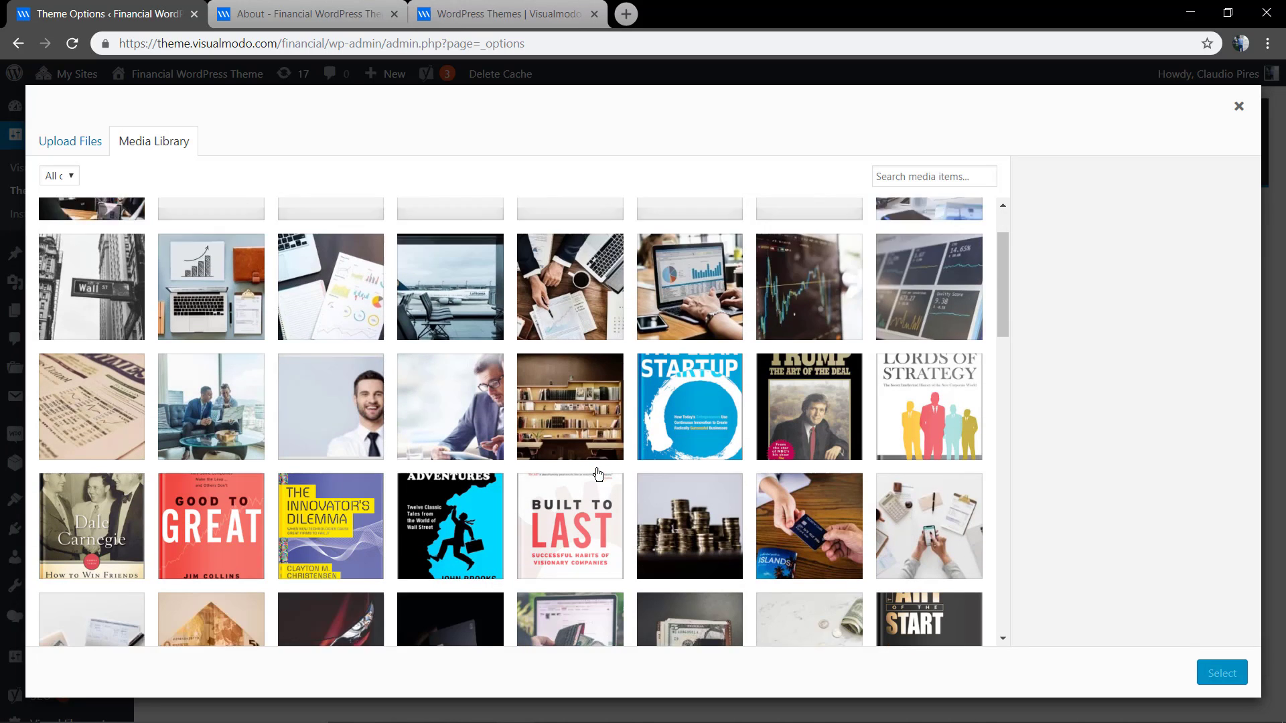
scroll(594, 473, "down", 2)
scroll(594, 474, "down", 1)
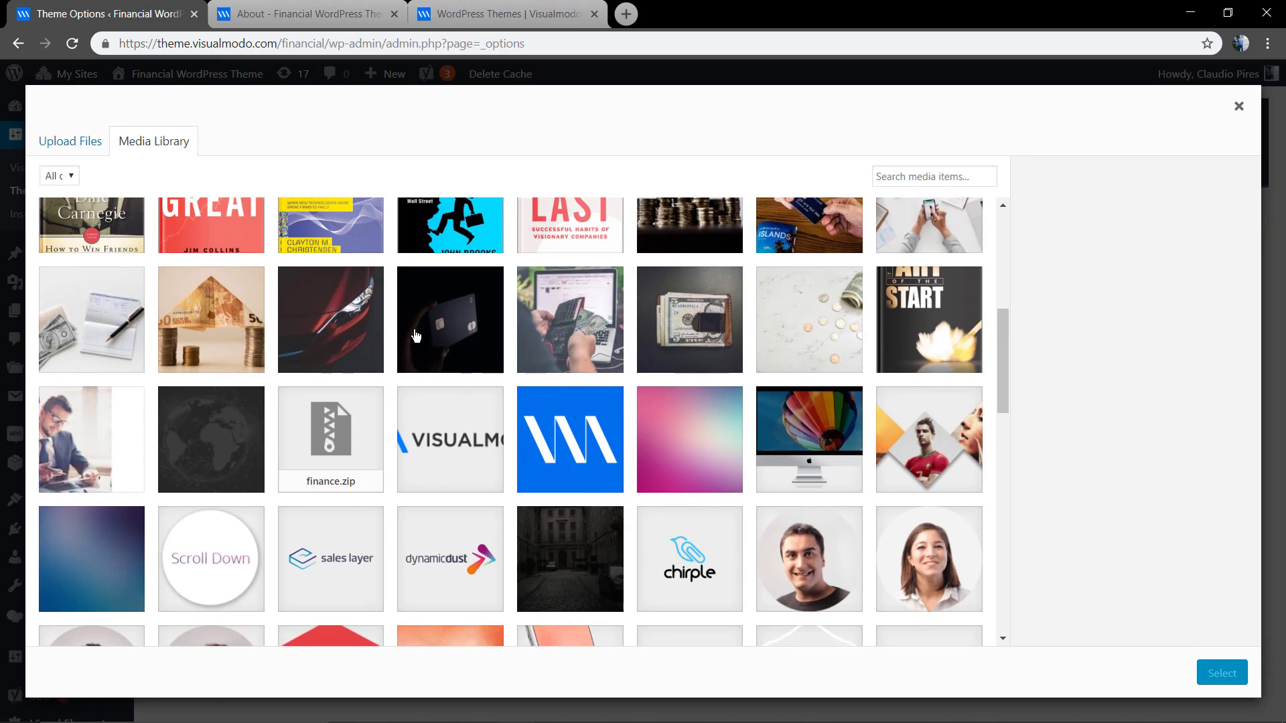
left_click(205, 450)
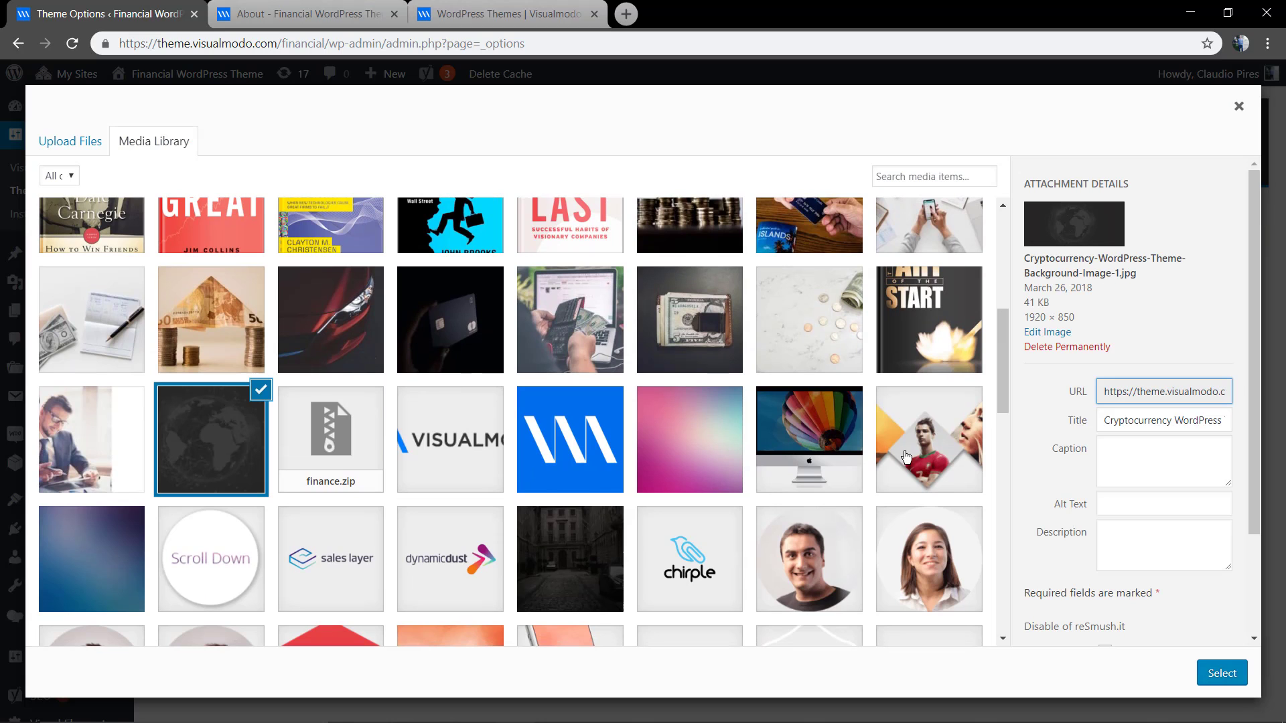
left_click(1205, 673)
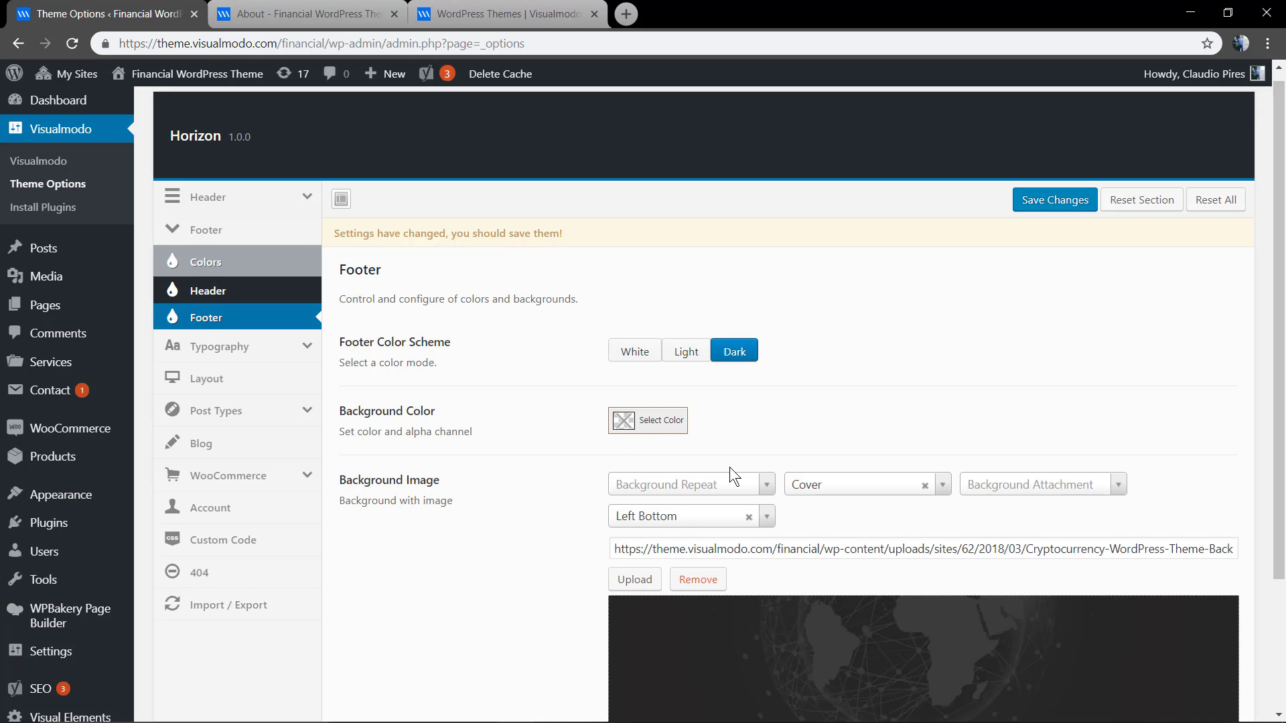
scroll(683, 472, "down", 2)
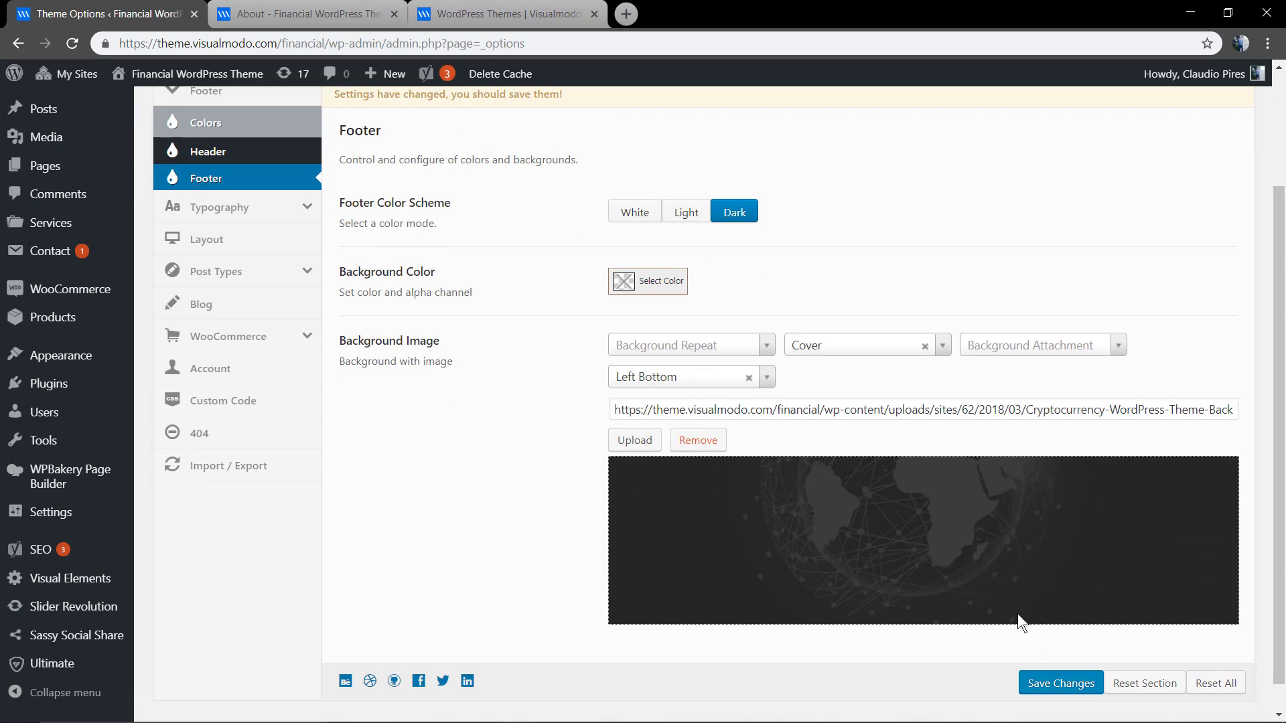
left_click(1054, 684)
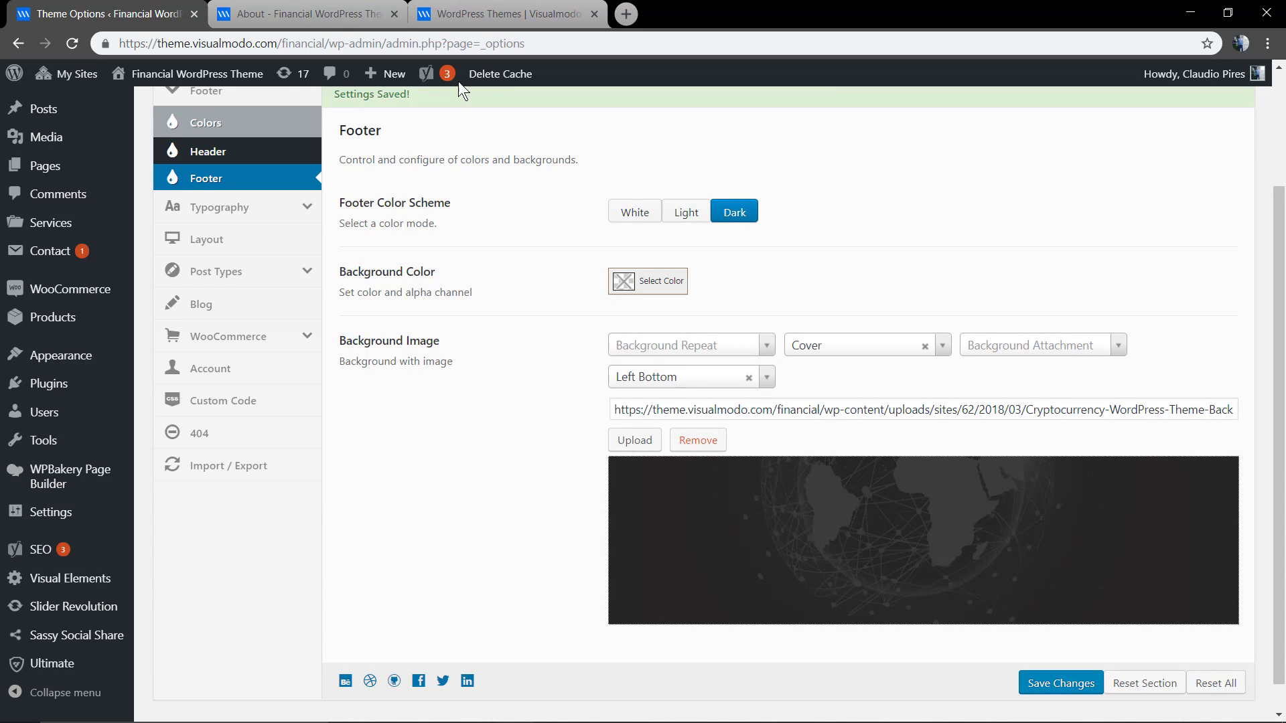
left_click(246, 13)
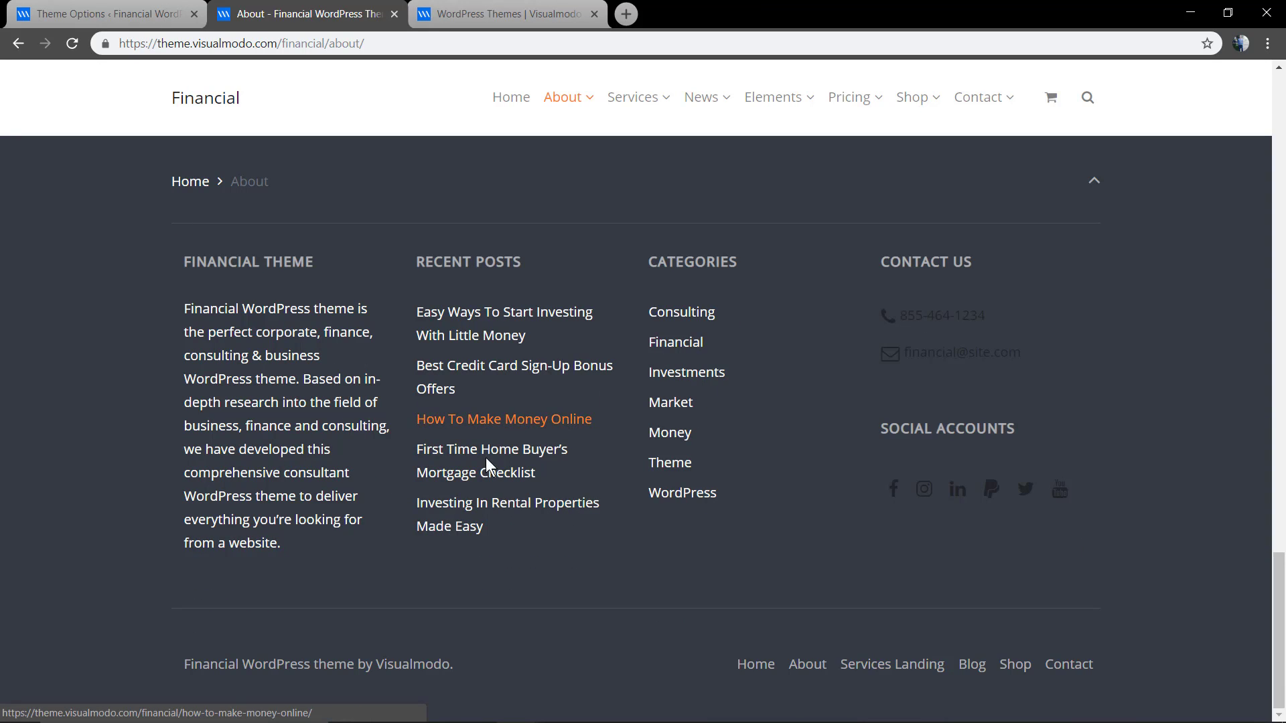
left_click(112, 13)
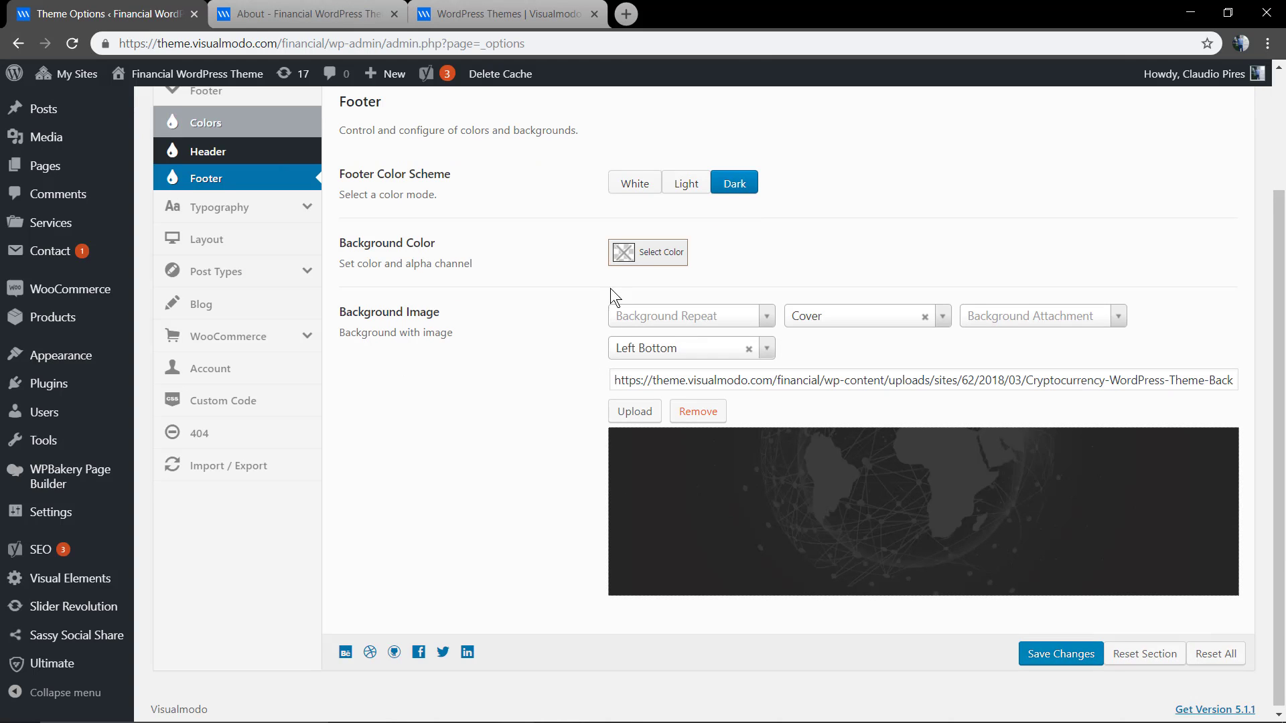
scroll(610, 288, "up", 2)
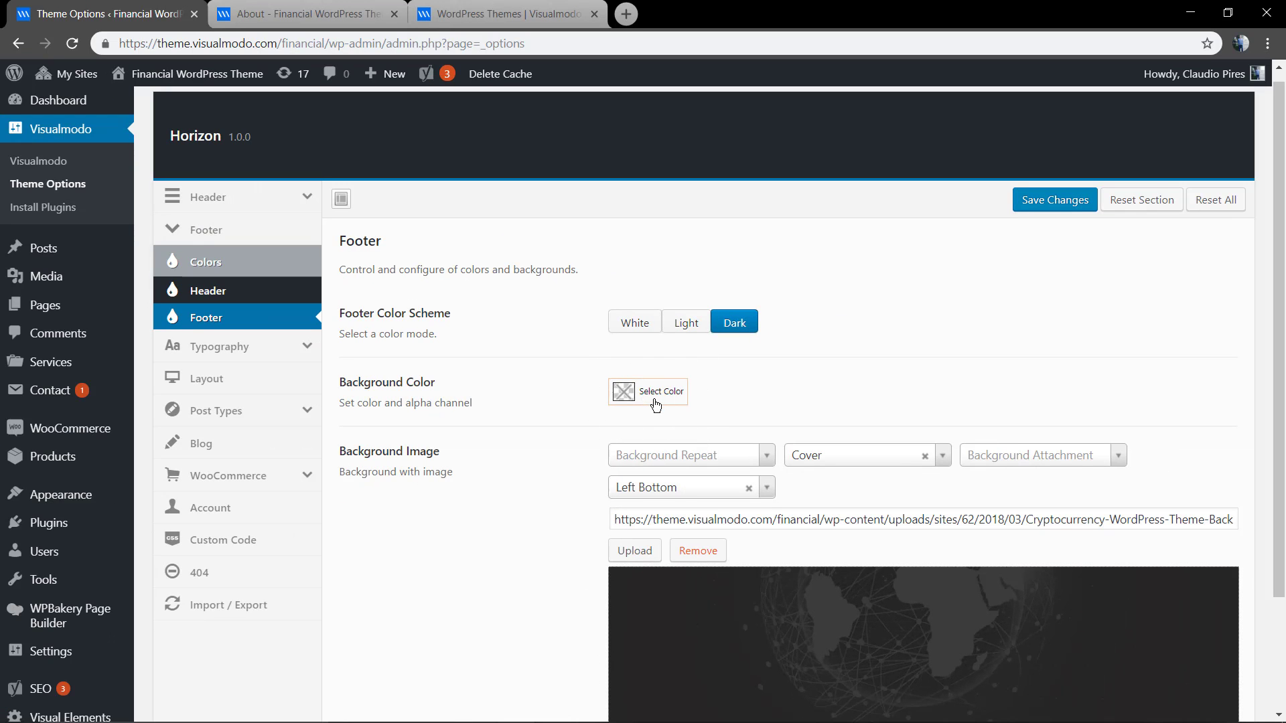
Step: Give the footer a faint, low-opacity black background colour and save it
left_click(655, 404)
left_click_drag(657, 447, 652, 539)
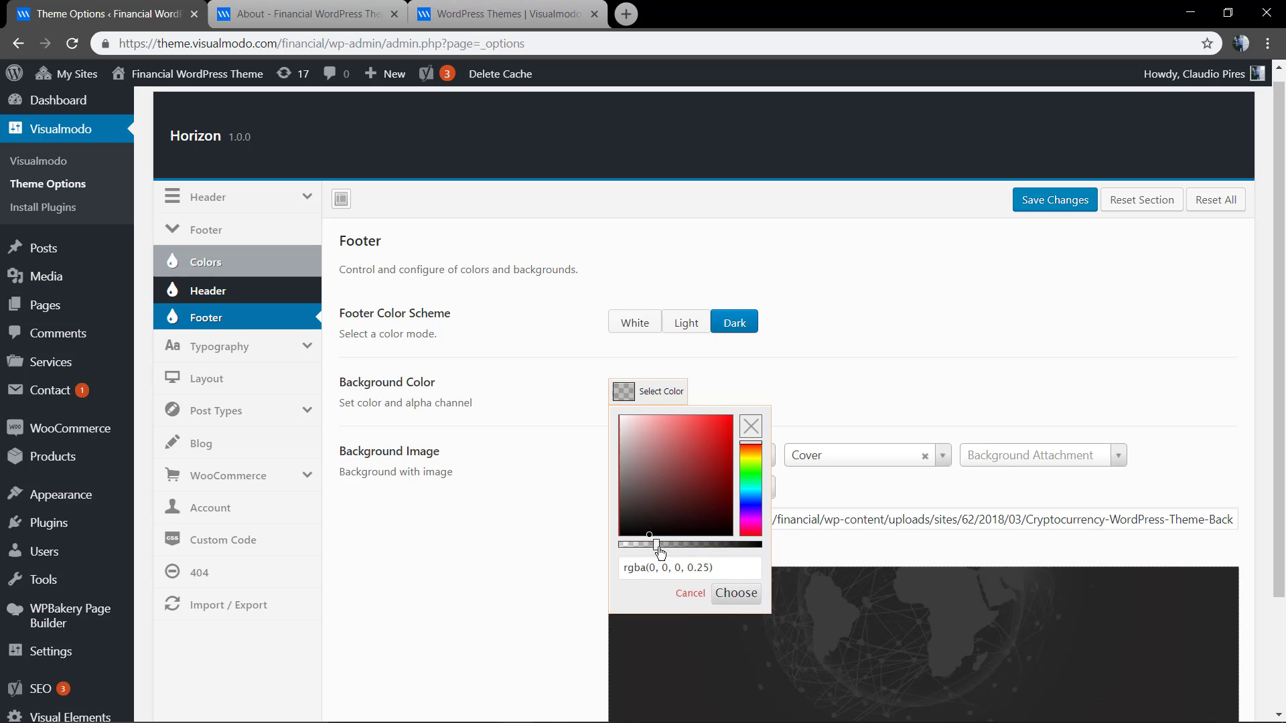
mouse_move(644, 546)
left_mouse_down()
mouse_move(726, 548)
mouse_move(642, 551)
left_mouse_up()
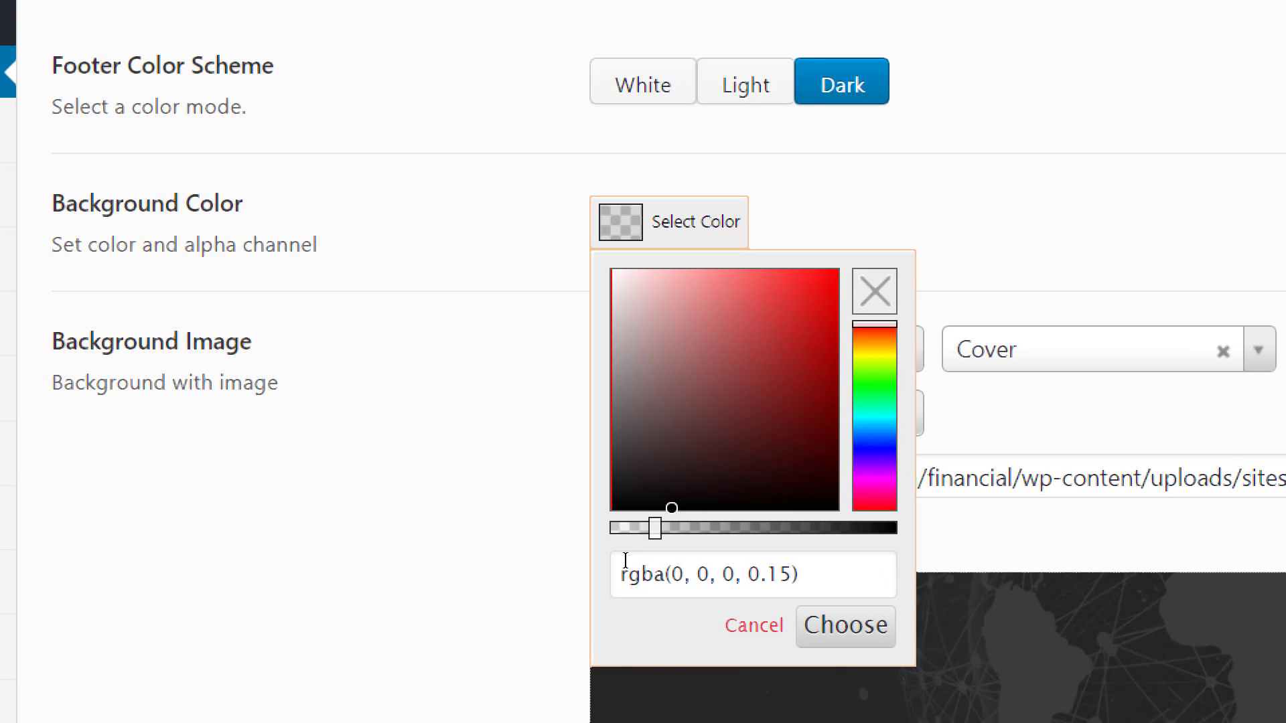
mouse_move(644, 550)
left_mouse_down()
mouse_move(741, 551)
mouse_move(634, 555)
left_mouse_up()
left_click(826, 603)
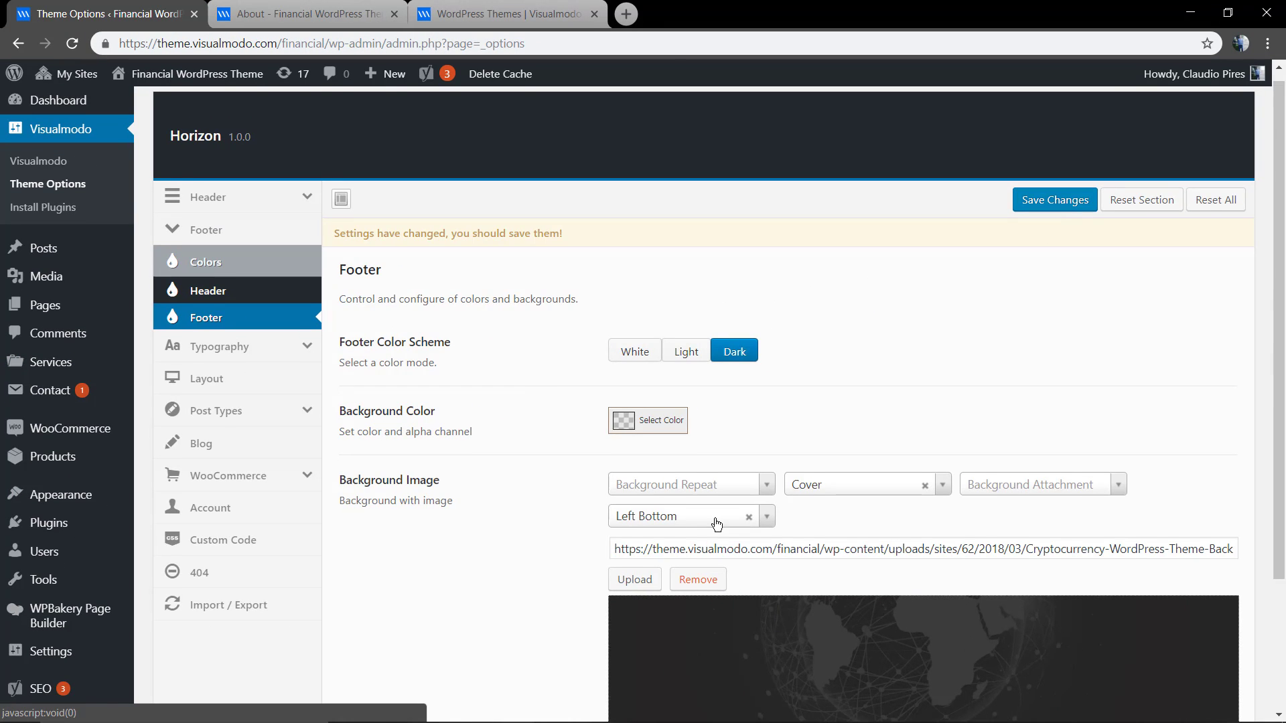
scroll(716, 523, "down", 3)
left_click(1054, 649)
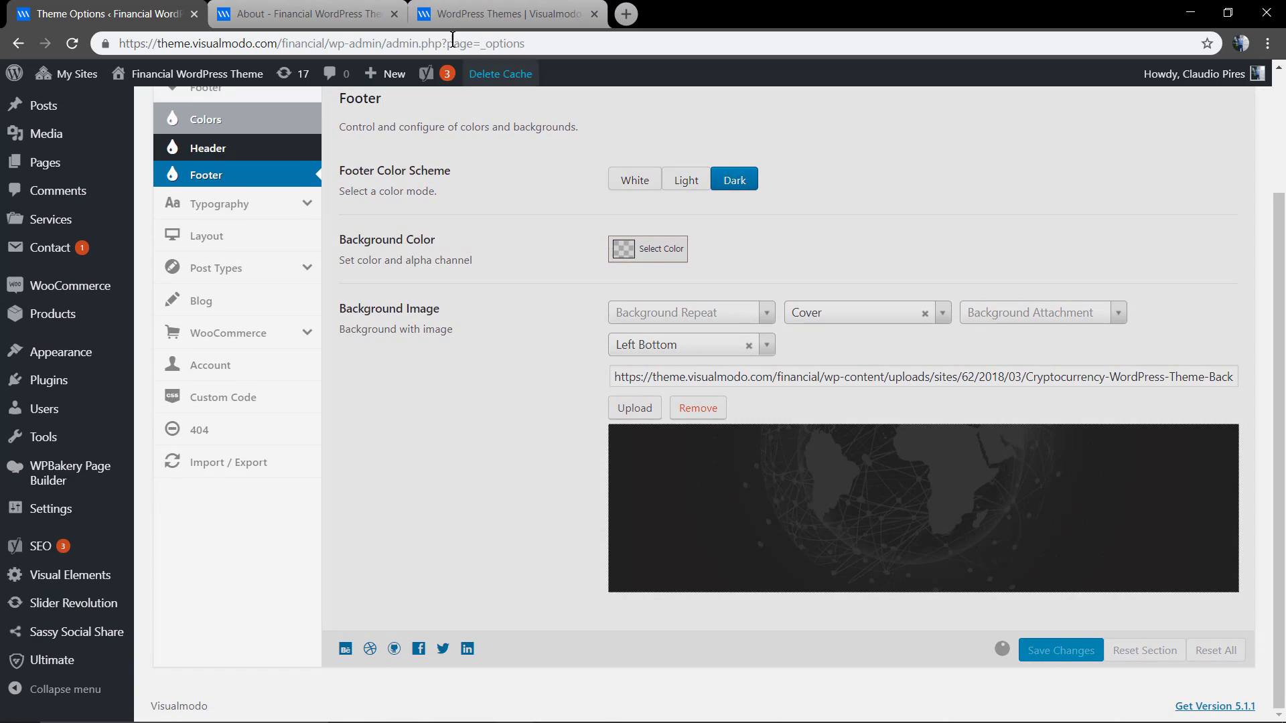
Step: Raise the footer's black overlay to about 47% opacity, save, and reload the About page
left_click(373, 13)
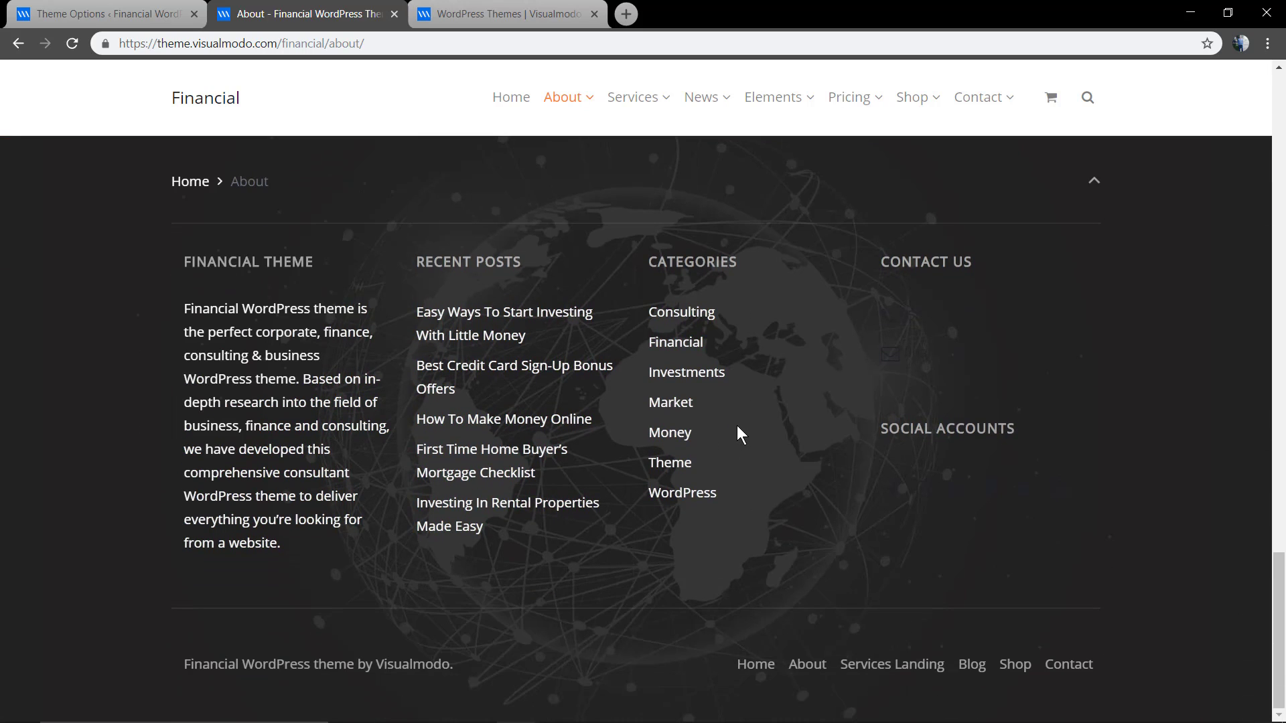
left_click(141, 13)
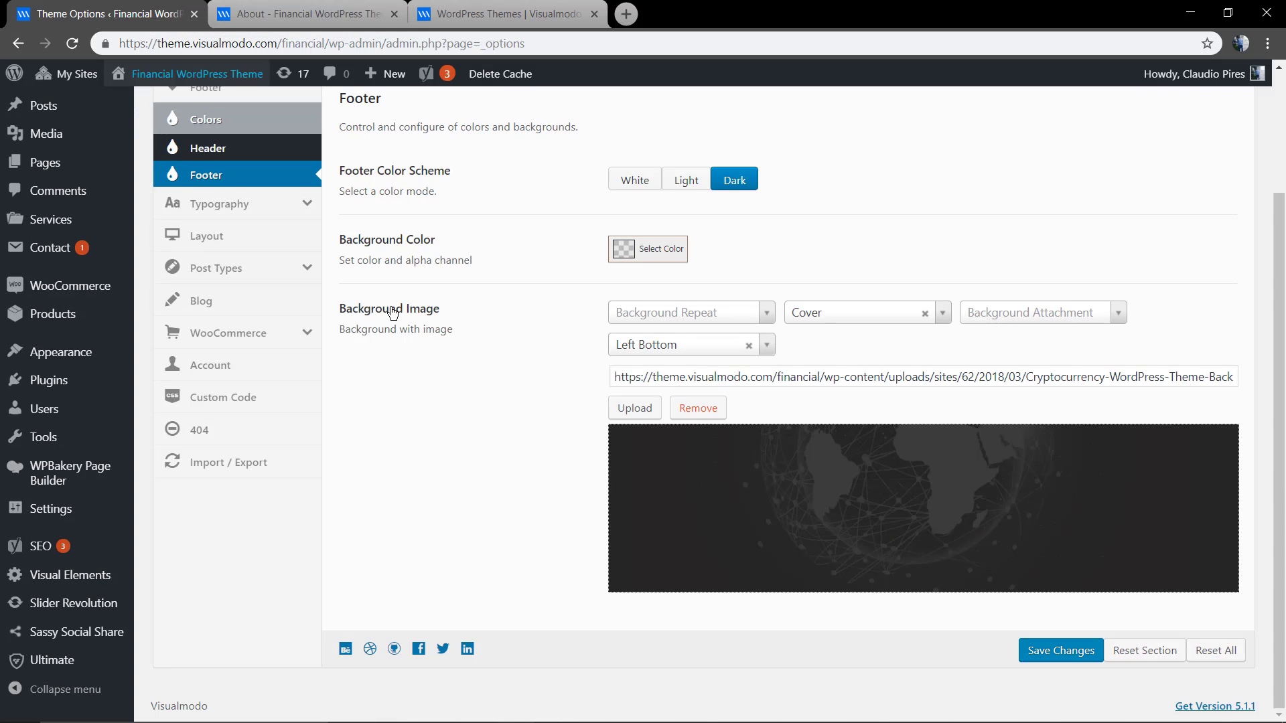
left_click(660, 266)
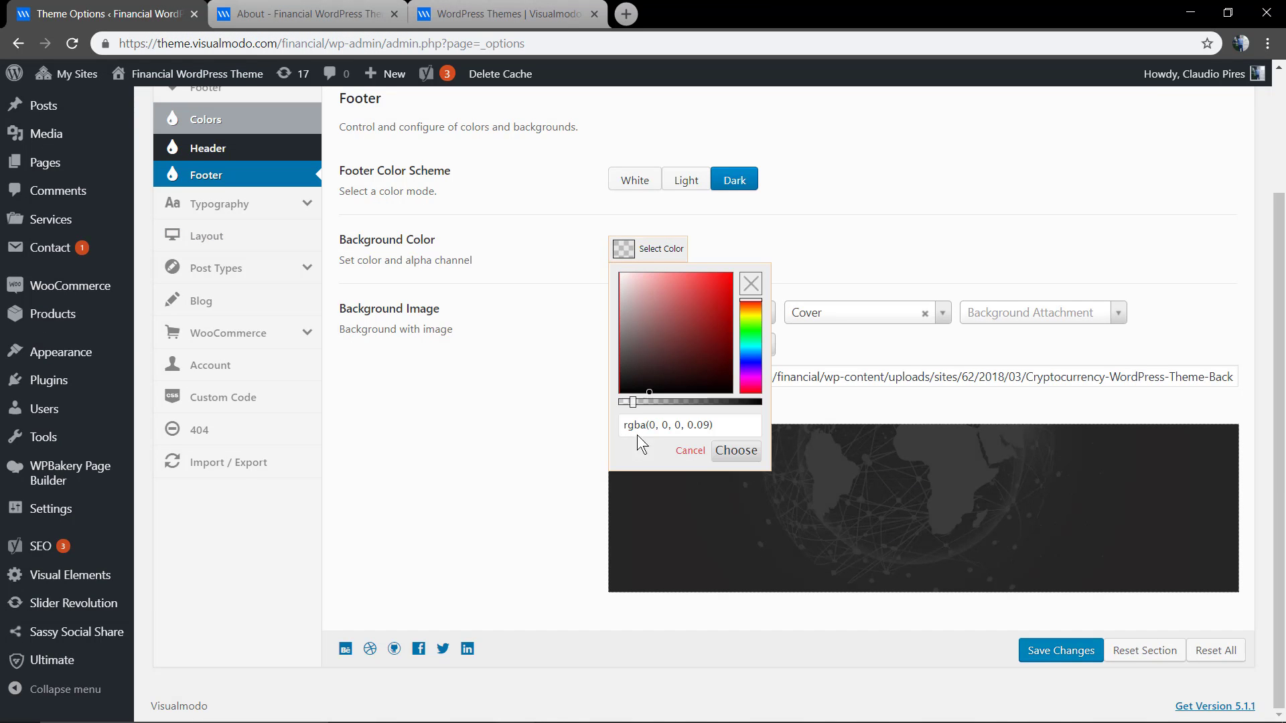
left_click_drag(636, 408, 689, 413)
left_click(736, 450)
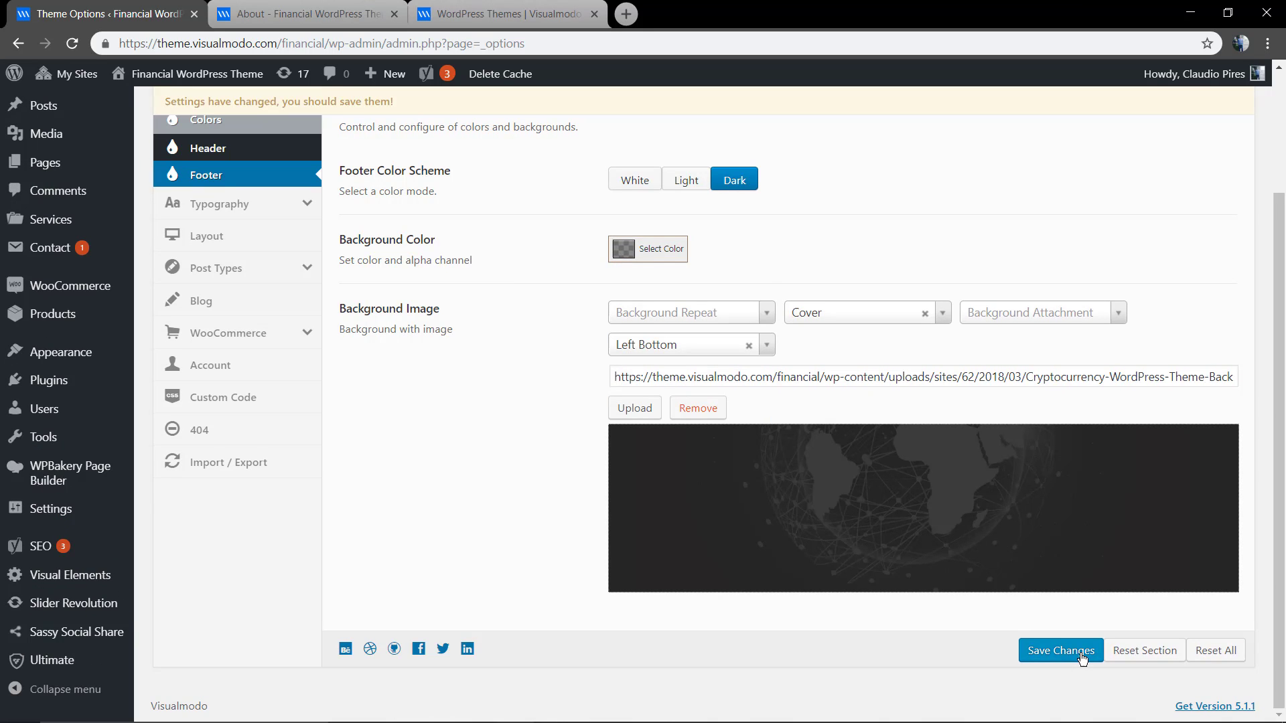
left_click(1061, 650)
left_click(291, 14)
key("F5")
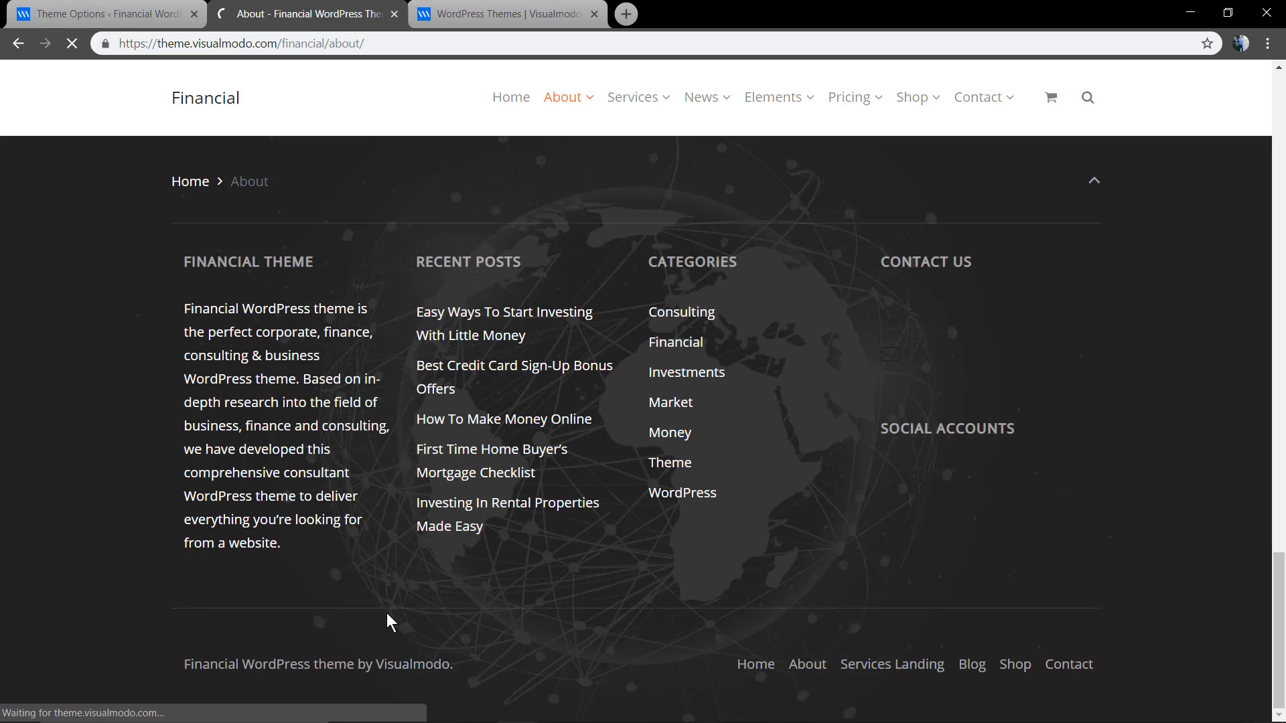
scroll(387, 613, "down", 3)
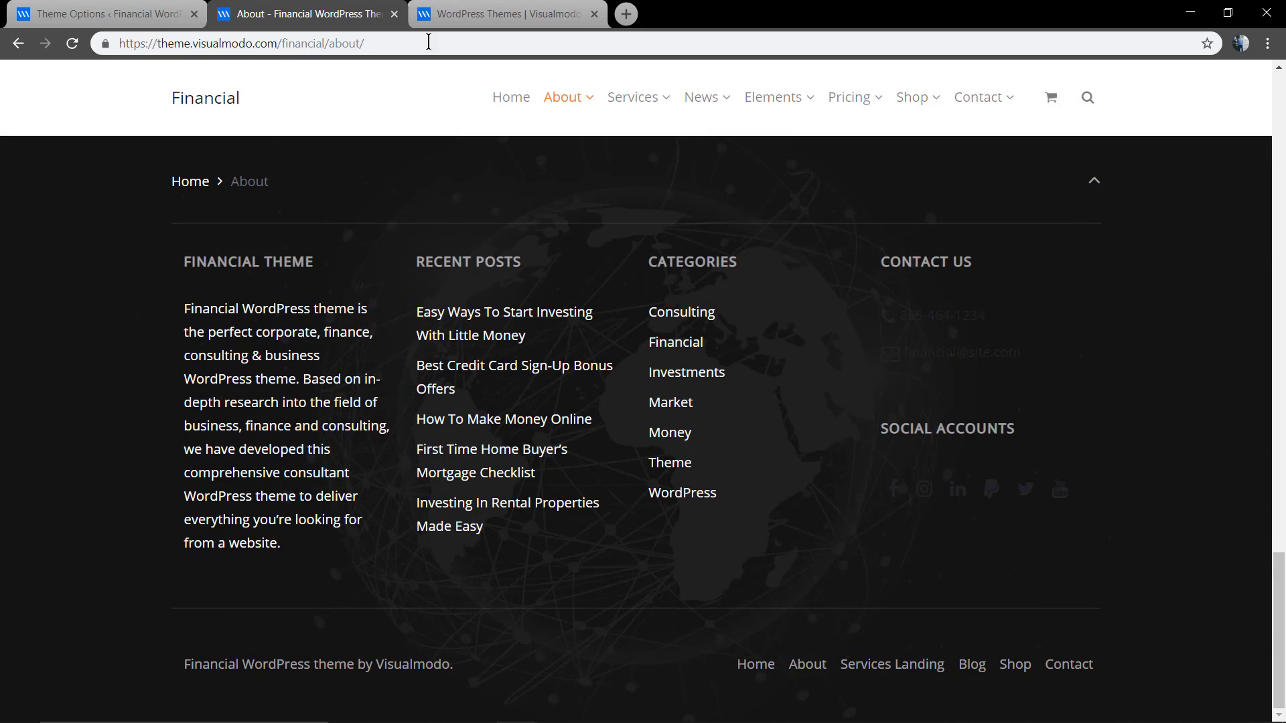
Step: Raise the overlay further to about 68% opacity, save, and reload the About page
left_click(132, 10)
left_click(648, 249)
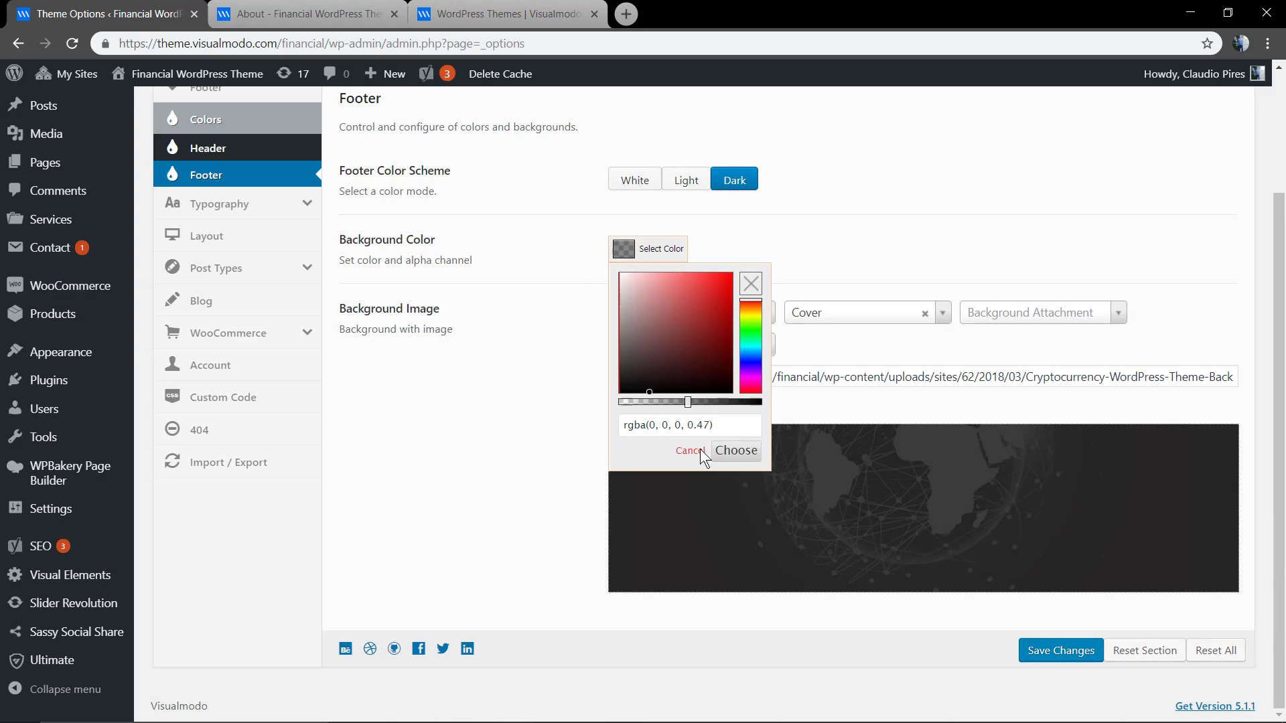
left_click_drag(694, 401, 719, 408)
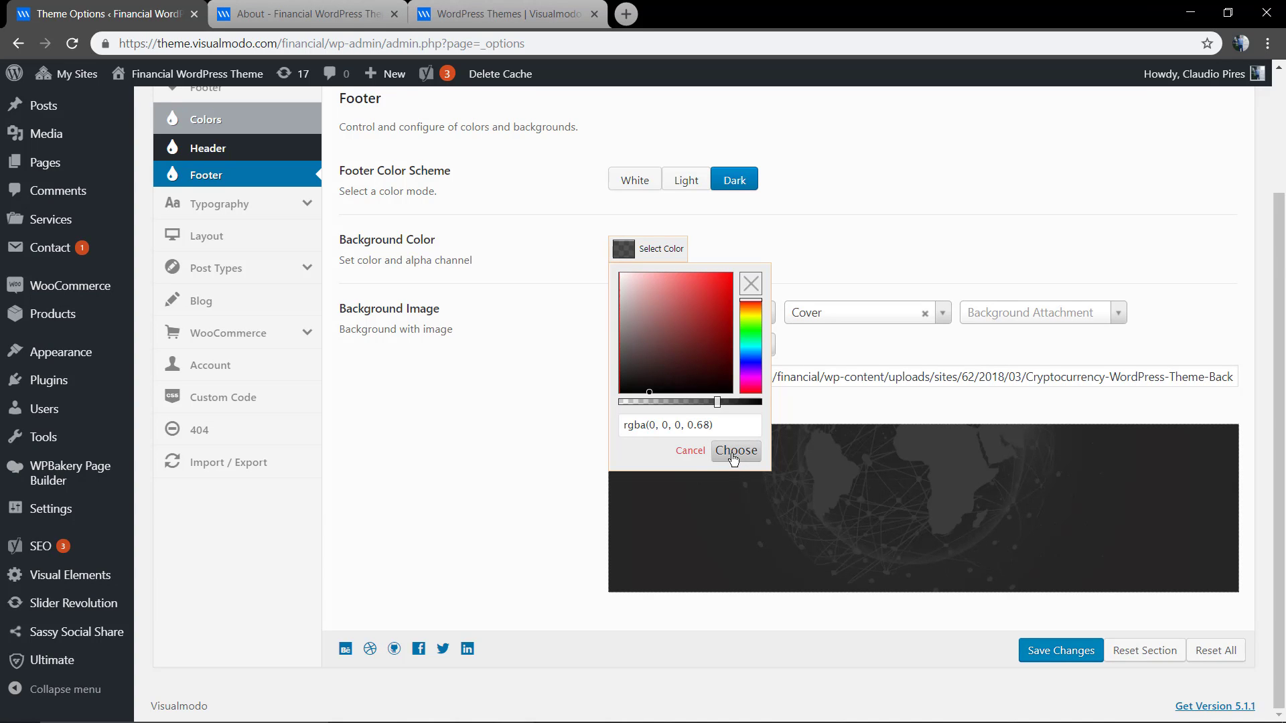
left_click(733, 451)
left_click(1061, 648)
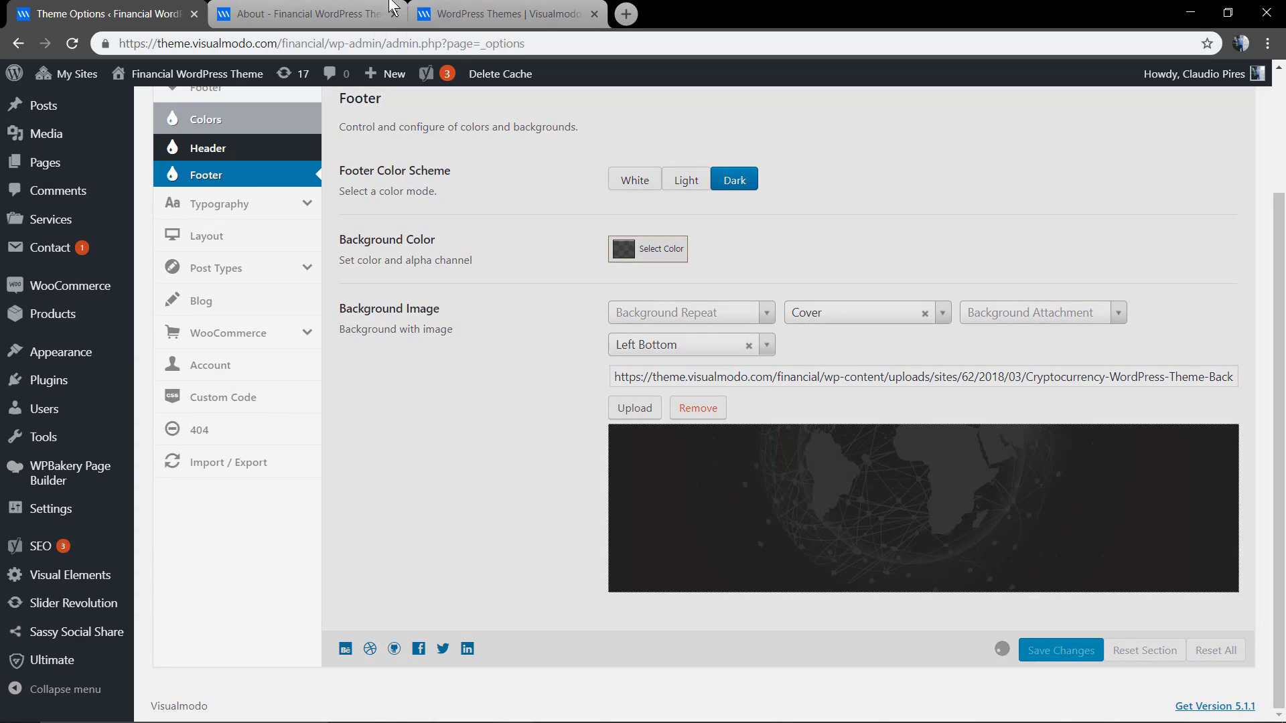
left_click(391, 8)
key("F5")
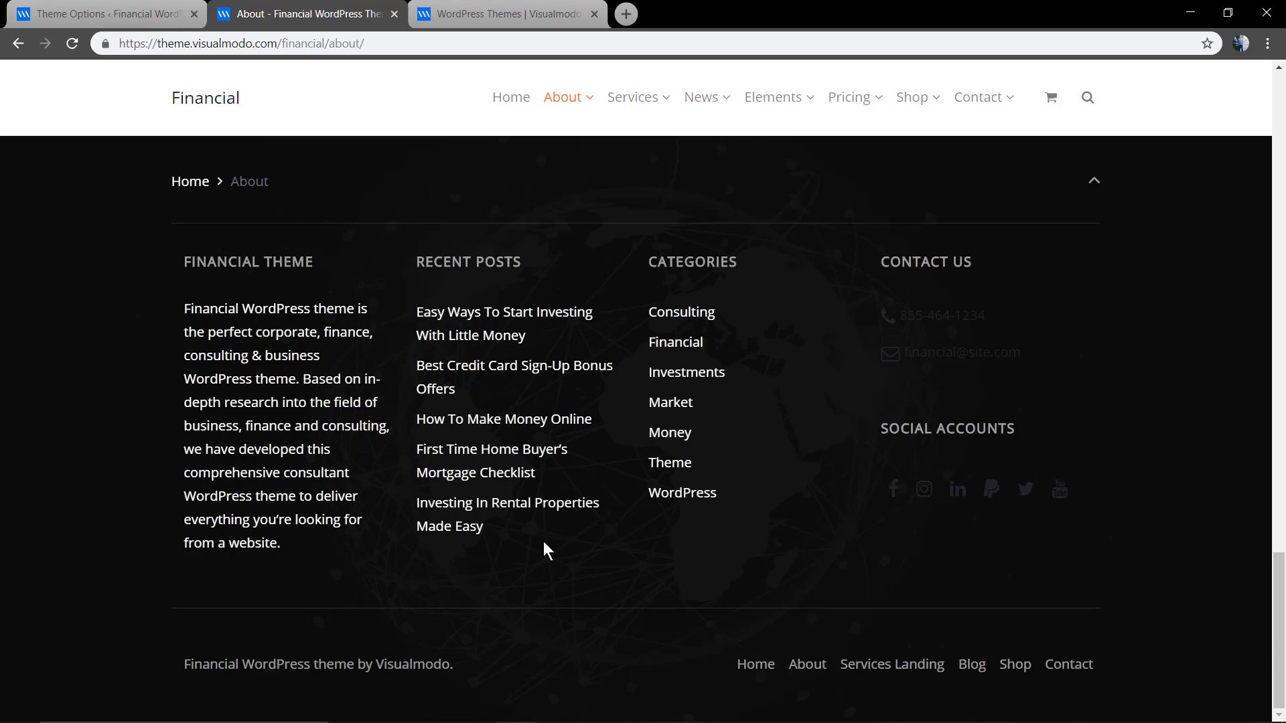
Step: Recheck the dimmed globe footer on the About page and return to the footer colour settings
left_click(181, 14)
scroll(604, 319, "up", 2)
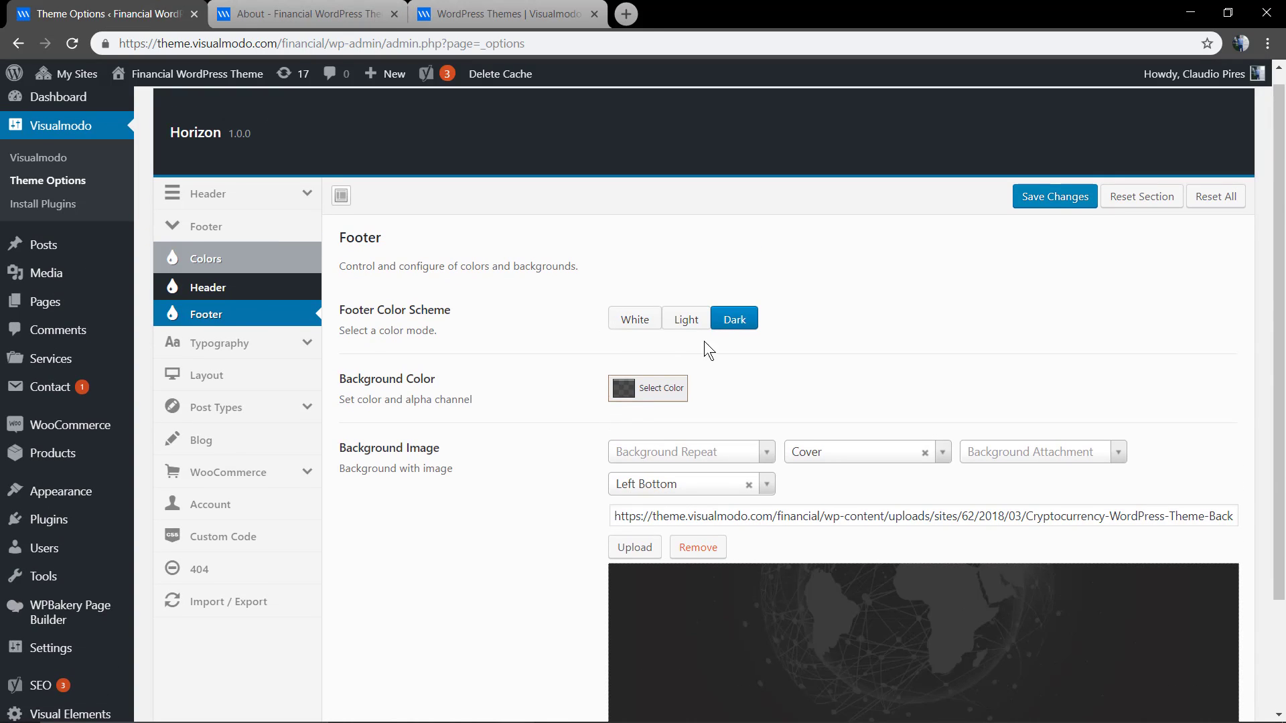
left_click(354, 15)
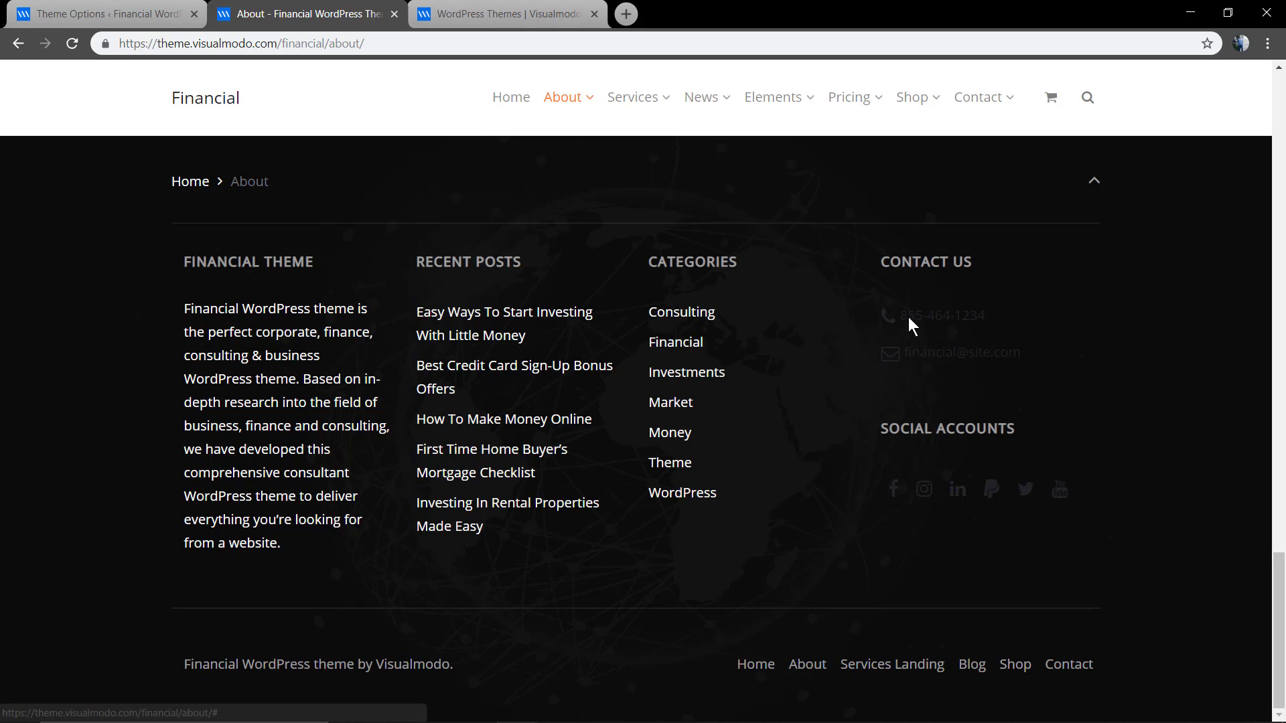
left_click(111, 14)
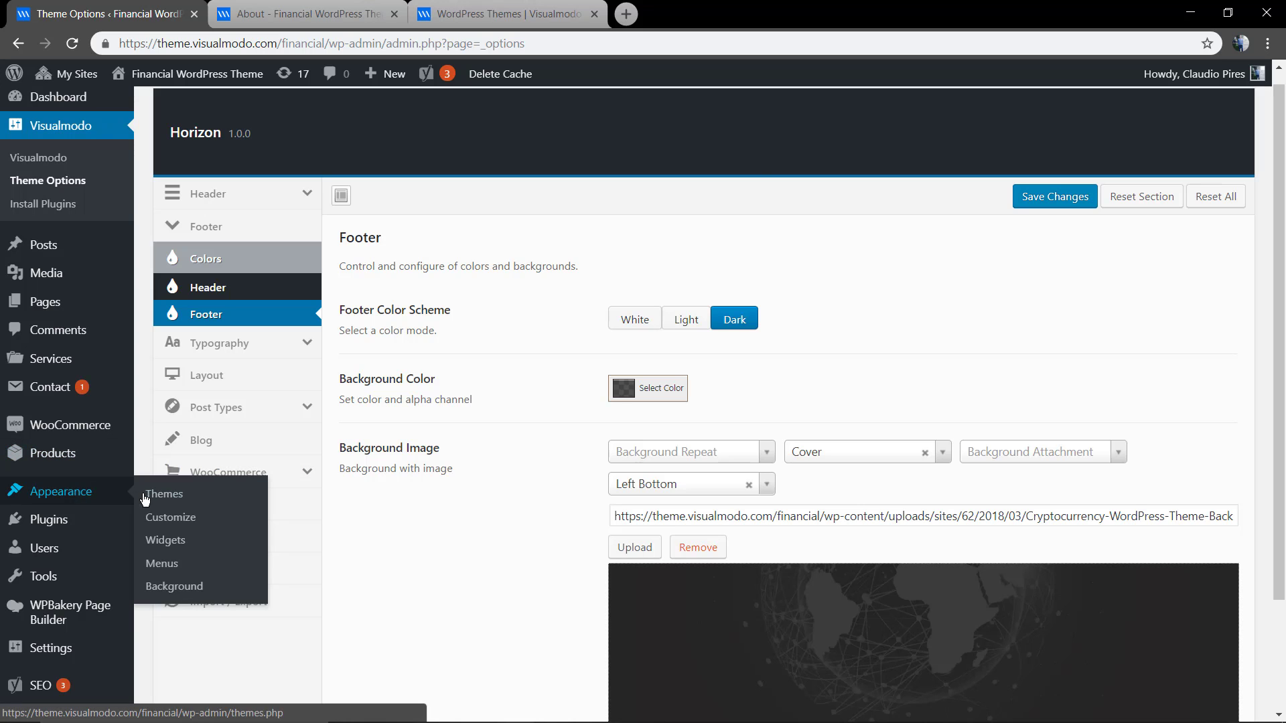
Step: On the Widgets page, look through the widget areas and expand the Fourth Footer area
mouse_move(60, 492)
left_click(167, 542)
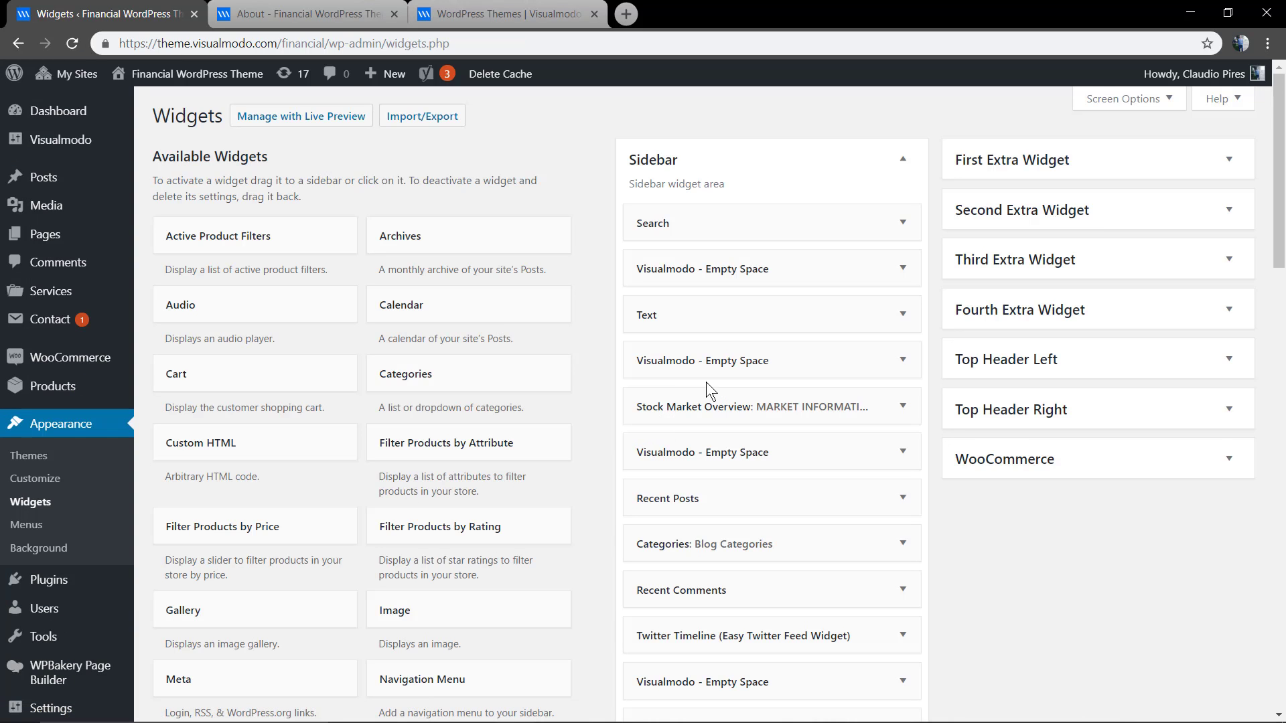
left_click(748, 164)
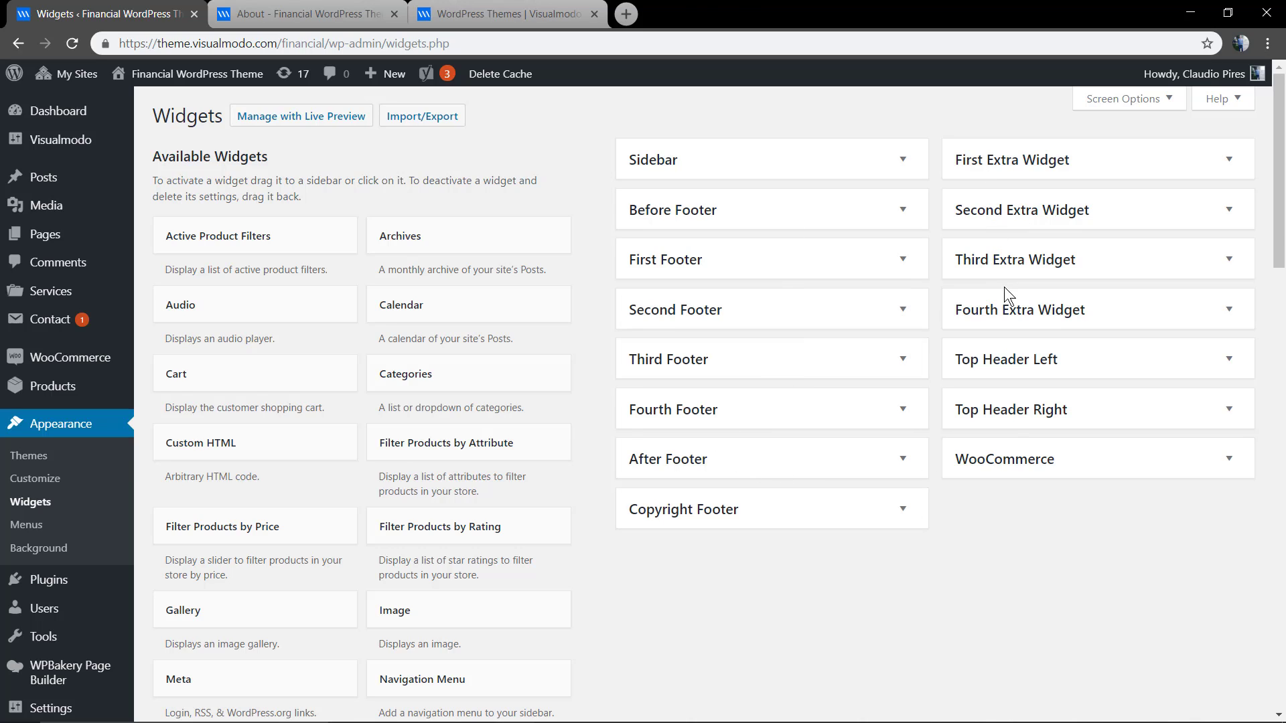
left_click(1014, 311)
left_click(1016, 260)
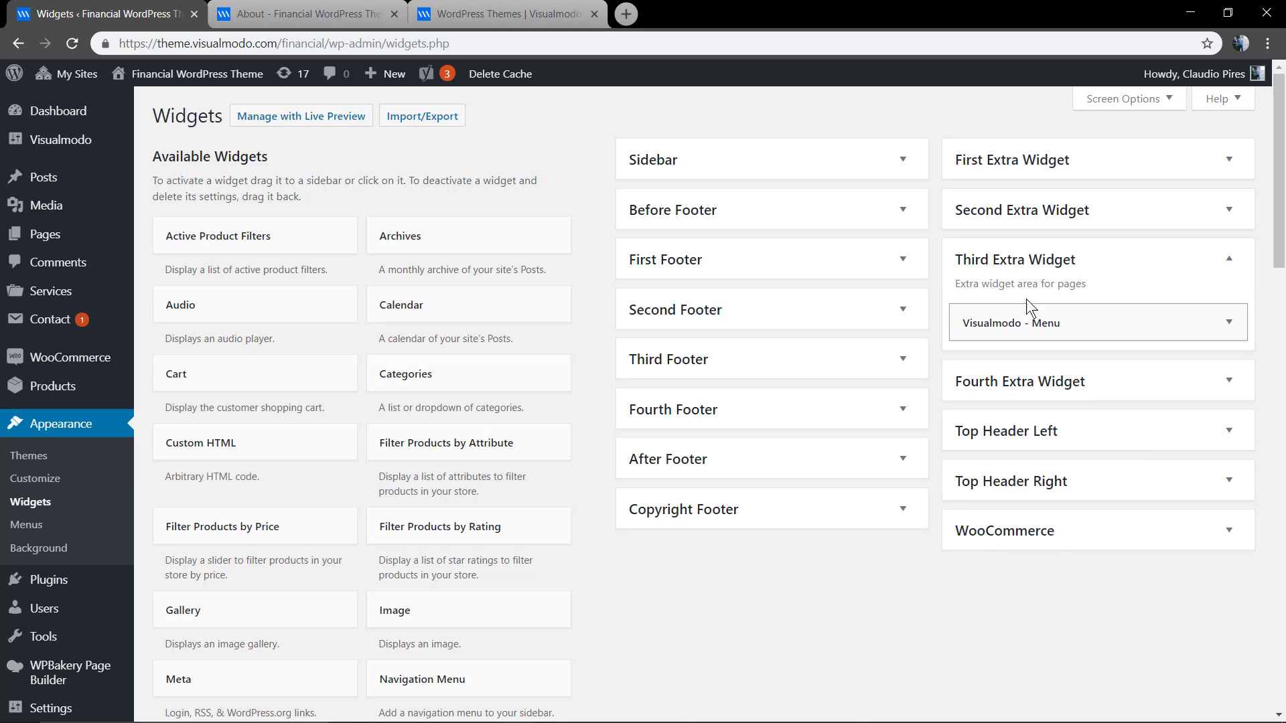
left_click(1017, 260)
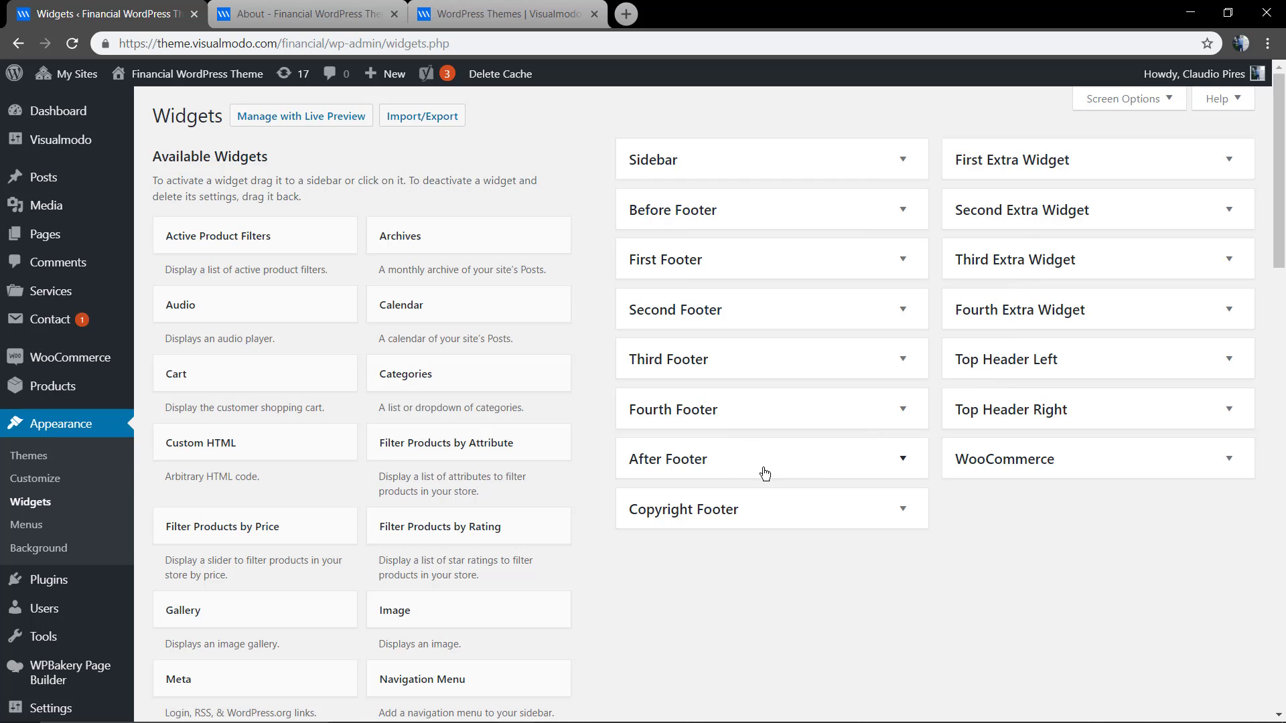
left_click(684, 412)
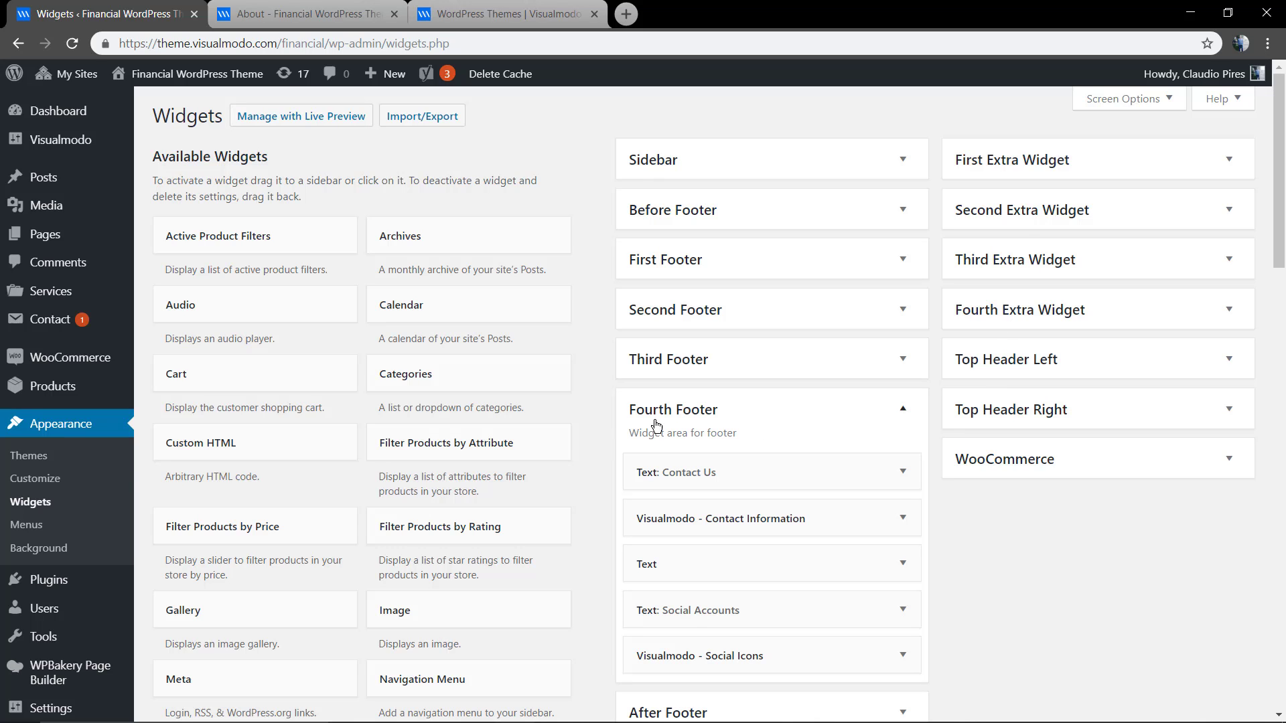
scroll(747, 414, "down", 2)
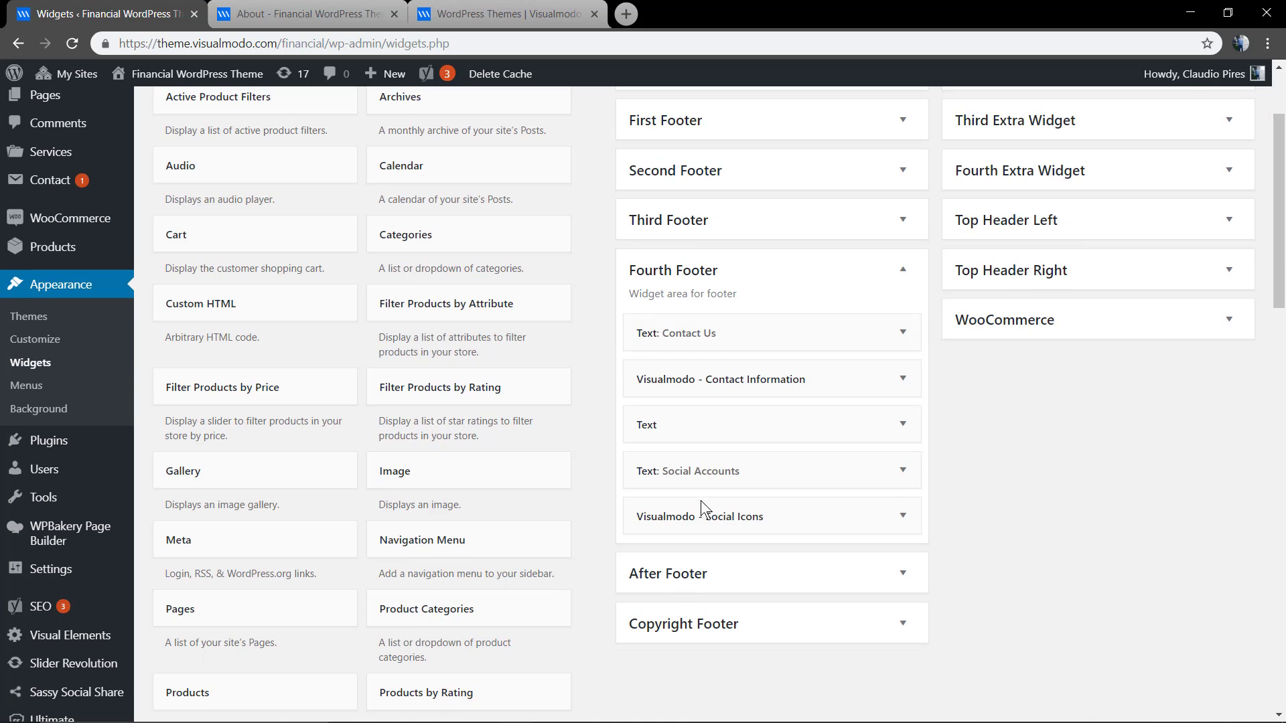
Step: Set the Social Icons widget's Color Scheme to 'For Dark Background Colors' and save
left_click(760, 509)
scroll(728, 505, "down", 2)
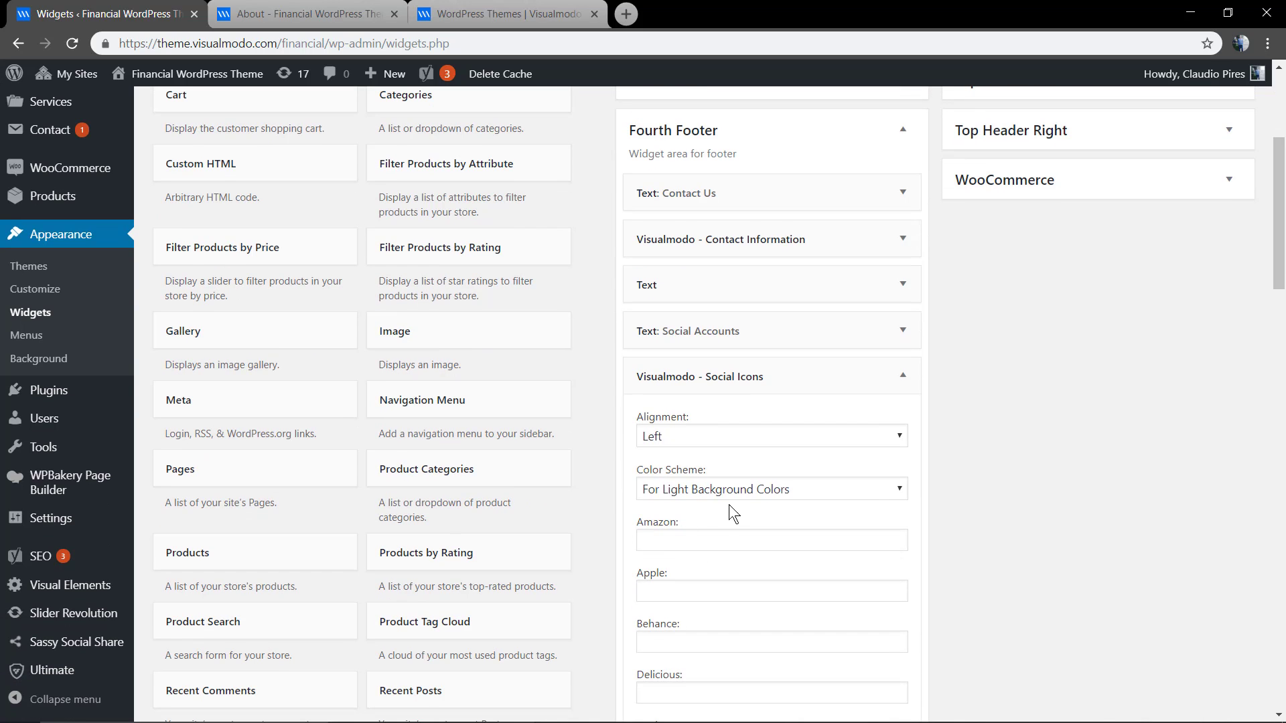
left_click(730, 491)
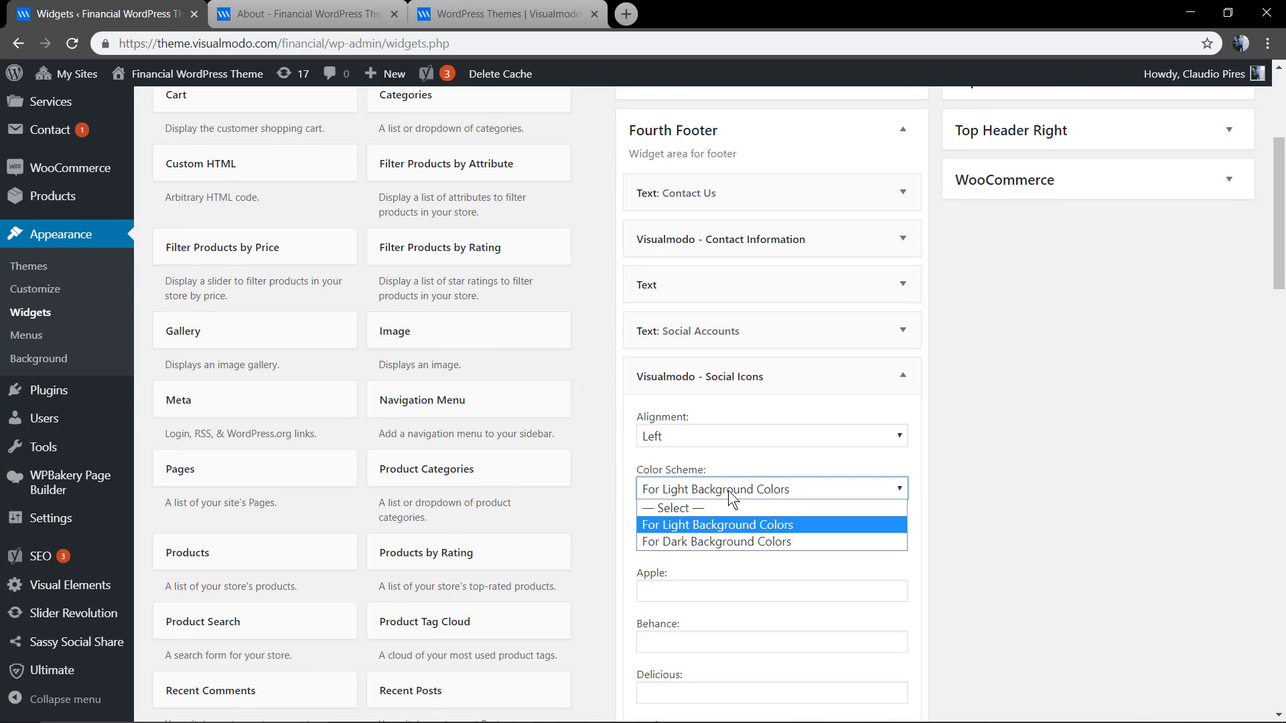
left_click(723, 543)
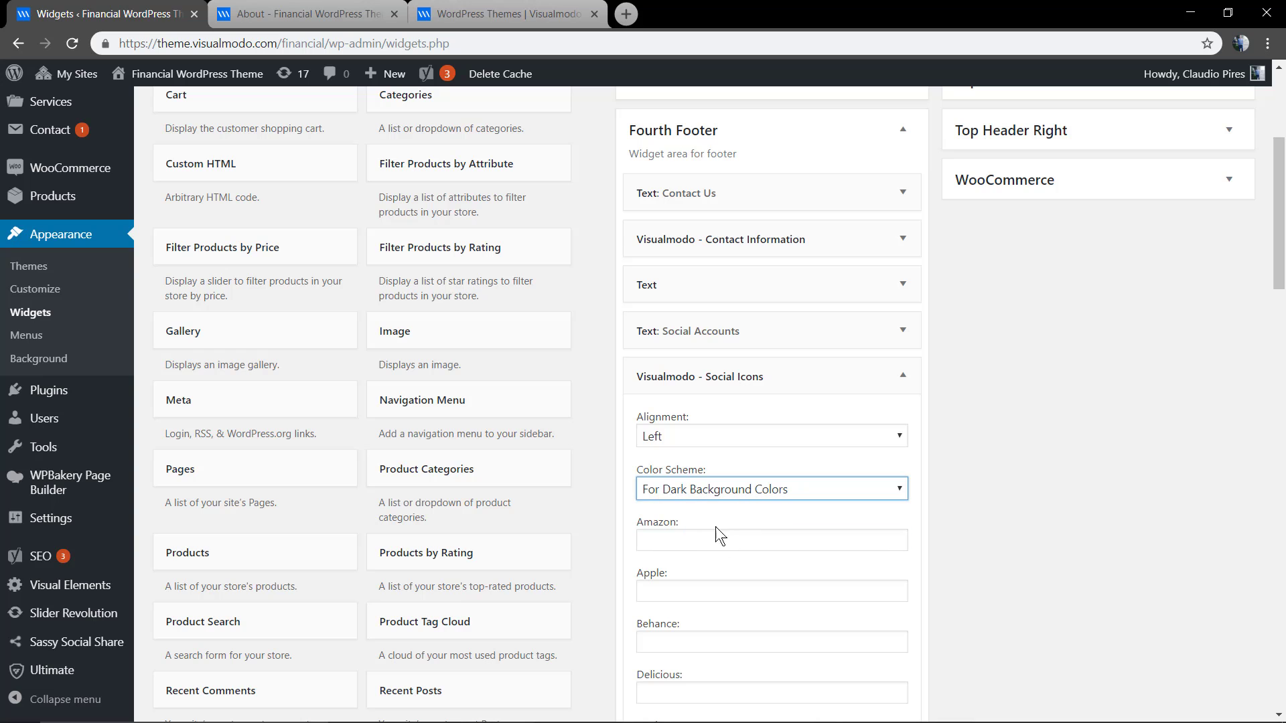
scroll(880, 498, "down", 6)
scroll(887, 542, "down", 6)
scroll(891, 550, "down", 5)
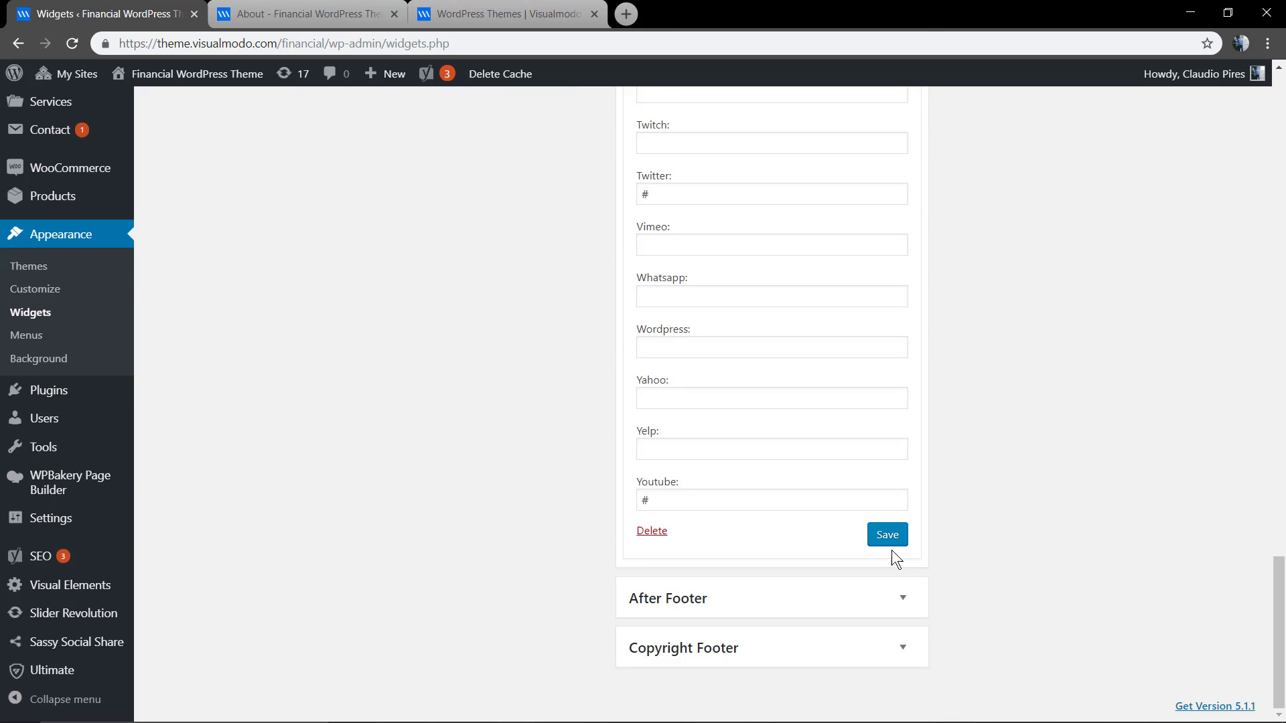
left_click(889, 536)
scroll(770, 445, "up", 6)
scroll(752, 445, "up", 5)
scroll(754, 445, "up", 4)
scroll(754, 445, "up", 4)
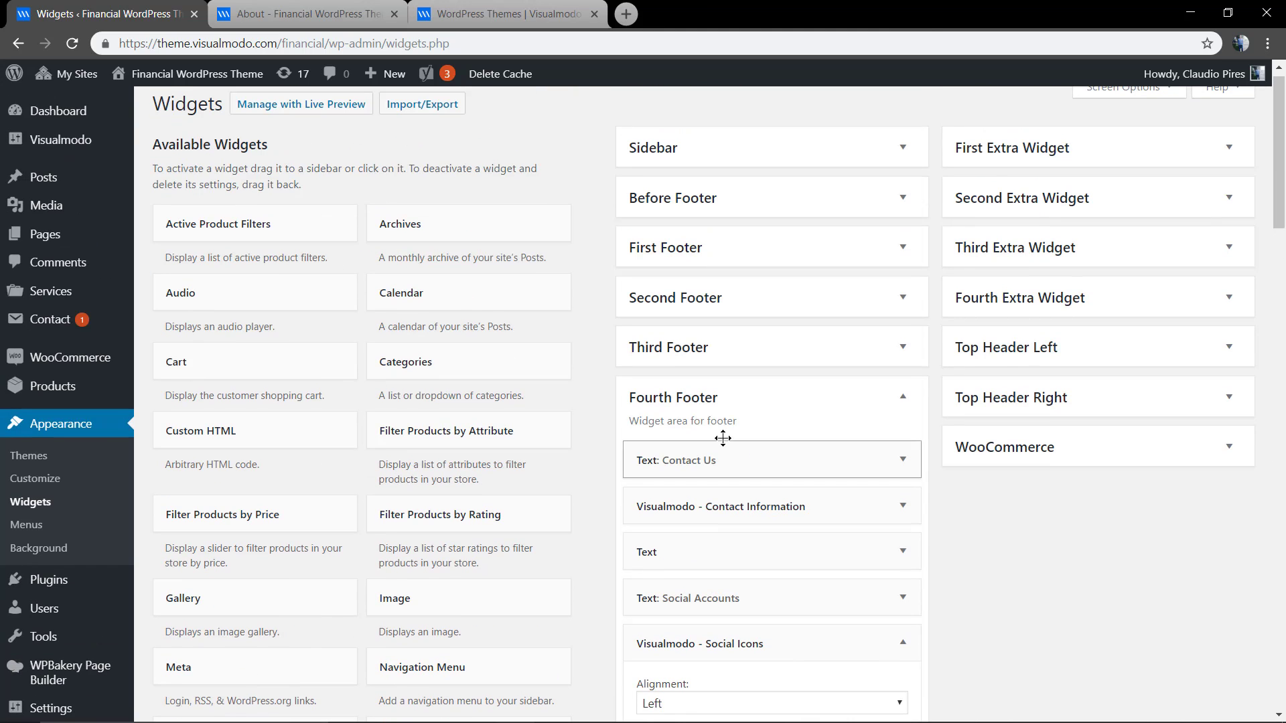
Step: Set the Contact Information widget to 'For Dark Background Colors', save, and view the About page footer
left_click(729, 649)
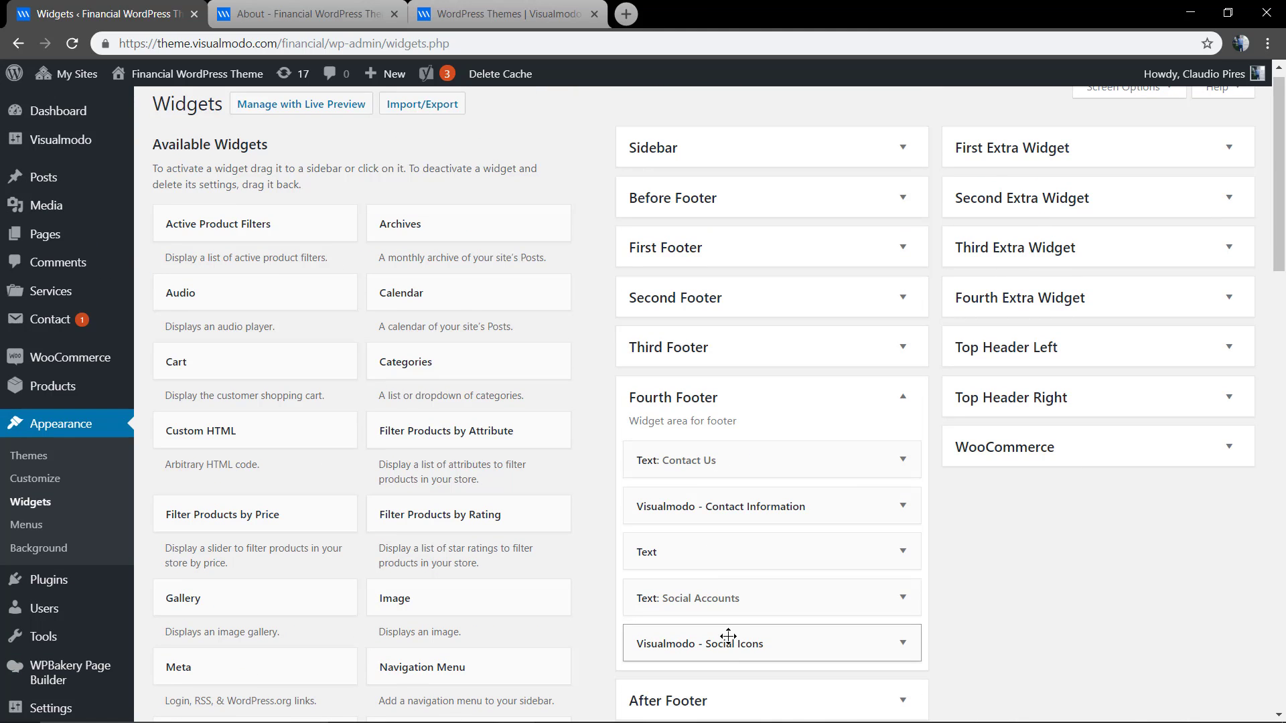
left_click(712, 517)
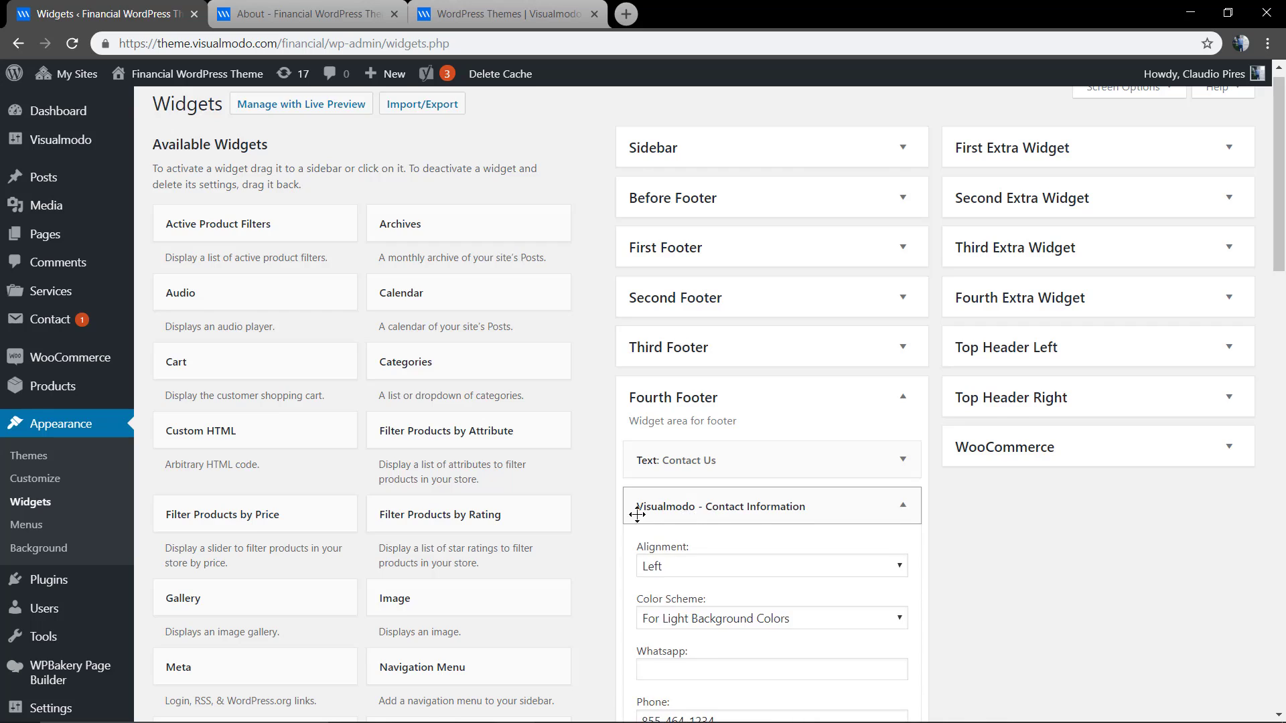
scroll(603, 503, "down", 3)
left_click(682, 344)
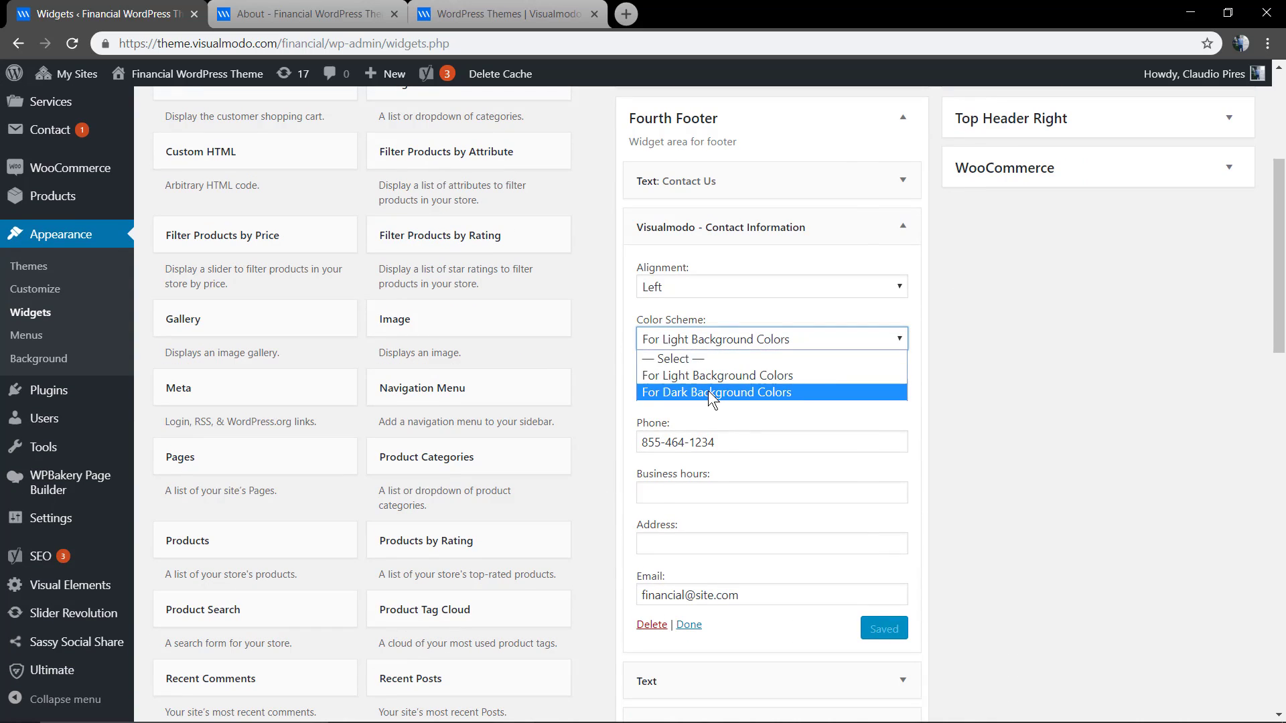
left_click(708, 392)
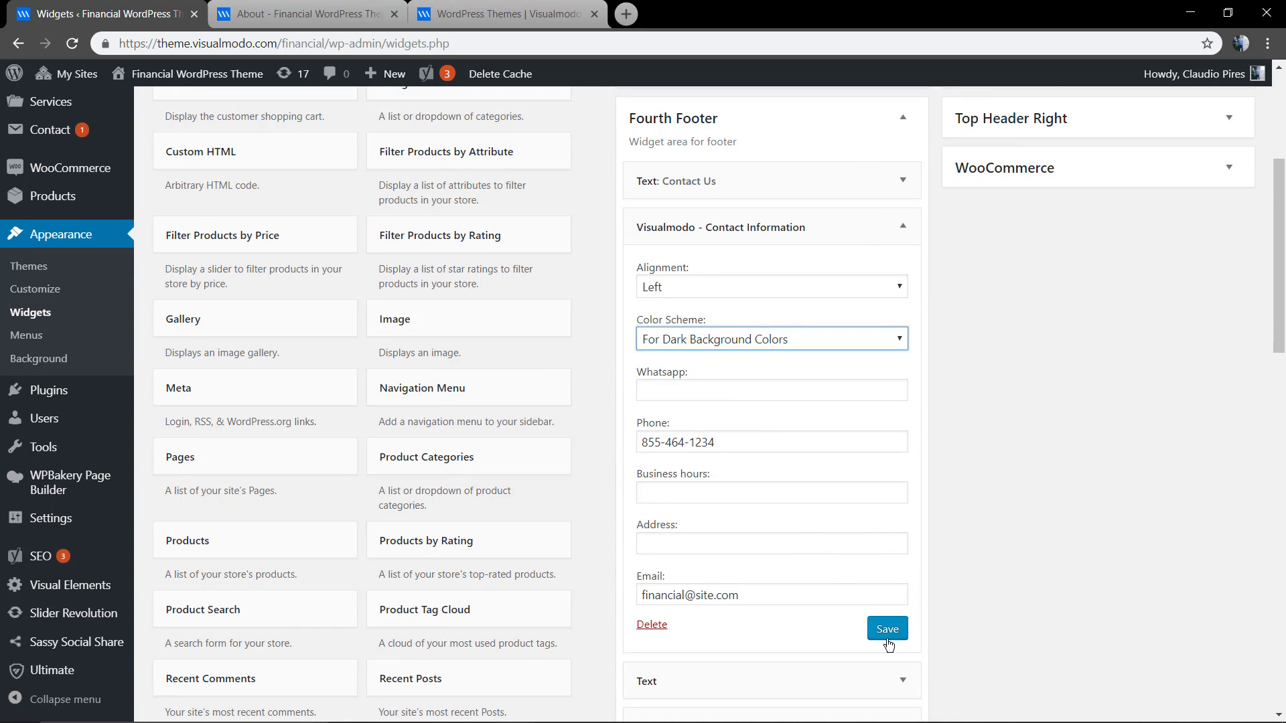
left_click(723, 227)
left_click(301, 14)
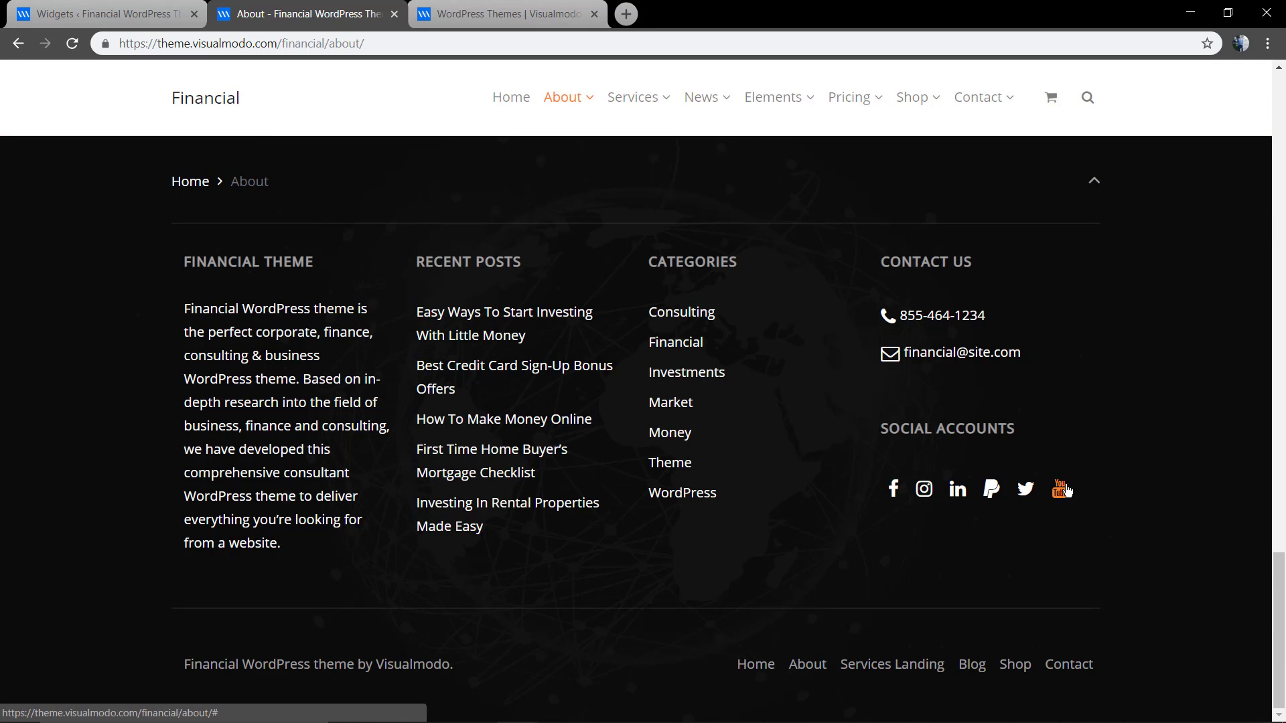
scroll(649, 468, "up", 1)
scroll(571, 527, "down", 2)
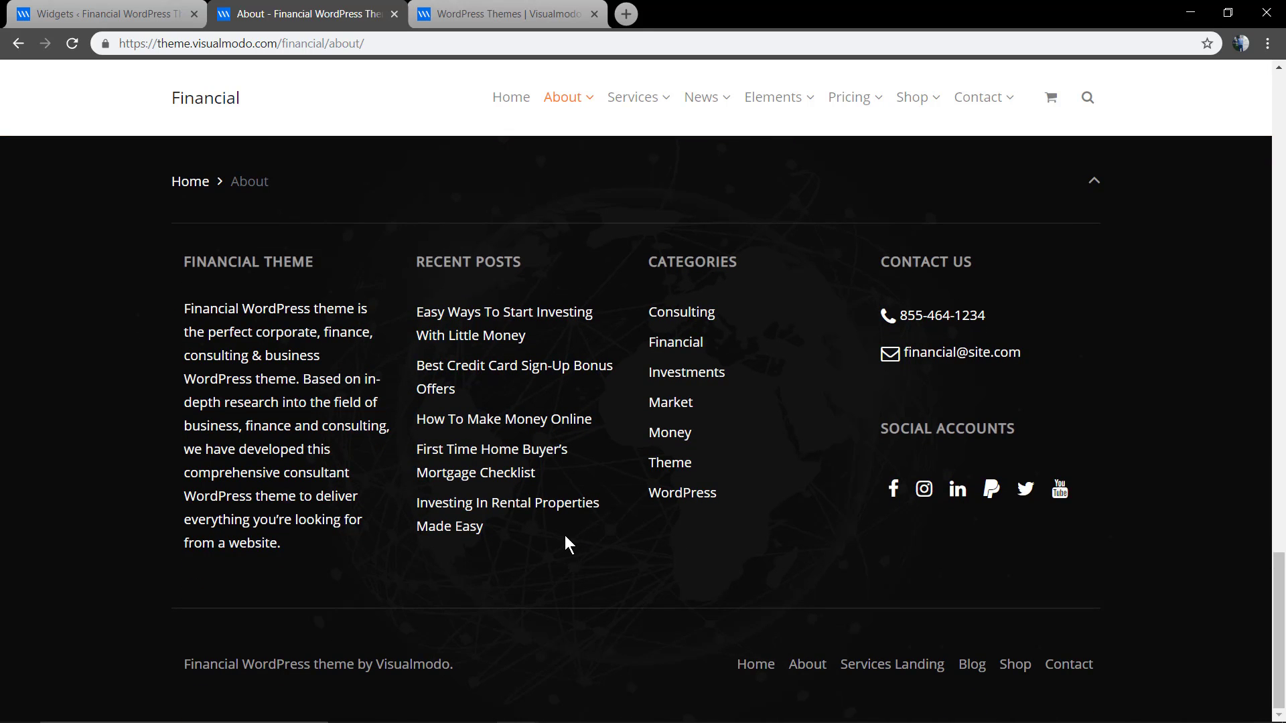
Step: Return to the Widgets admin tab and reach the Horizon theme's Footer colour settings
left_click(114, 9)
scroll(61, 201, "up", 3)
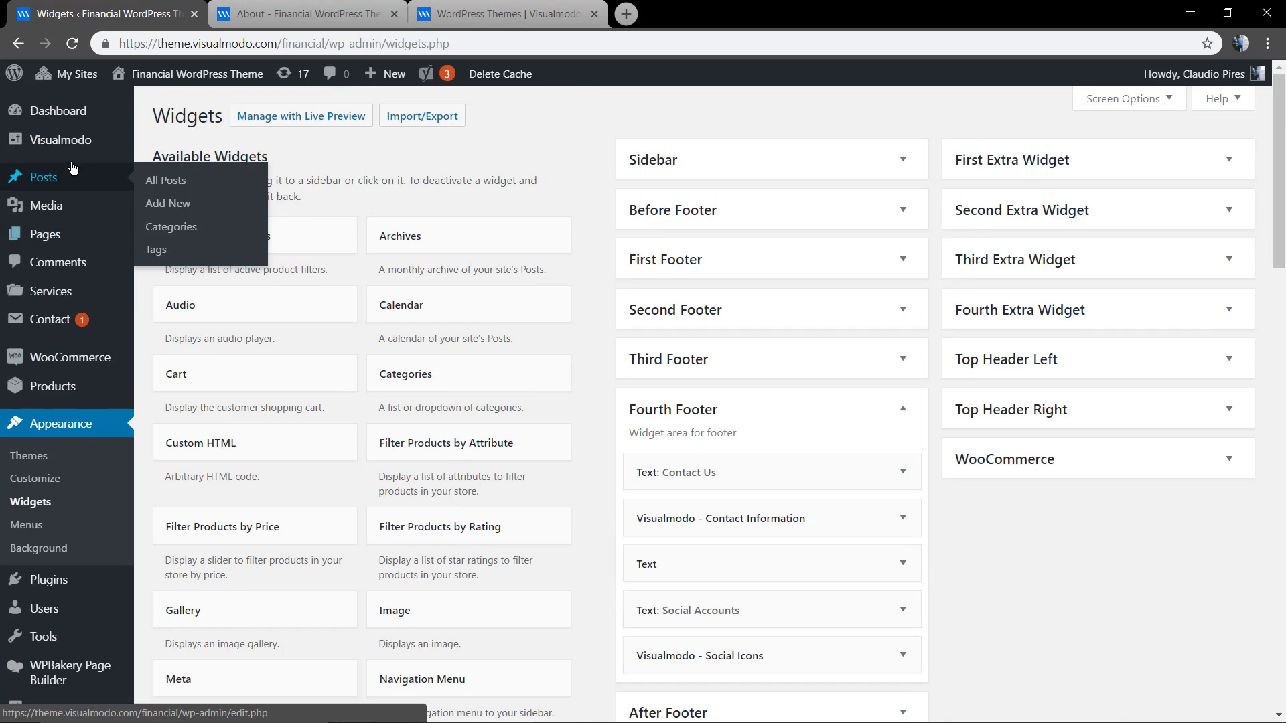
left_click(172, 170)
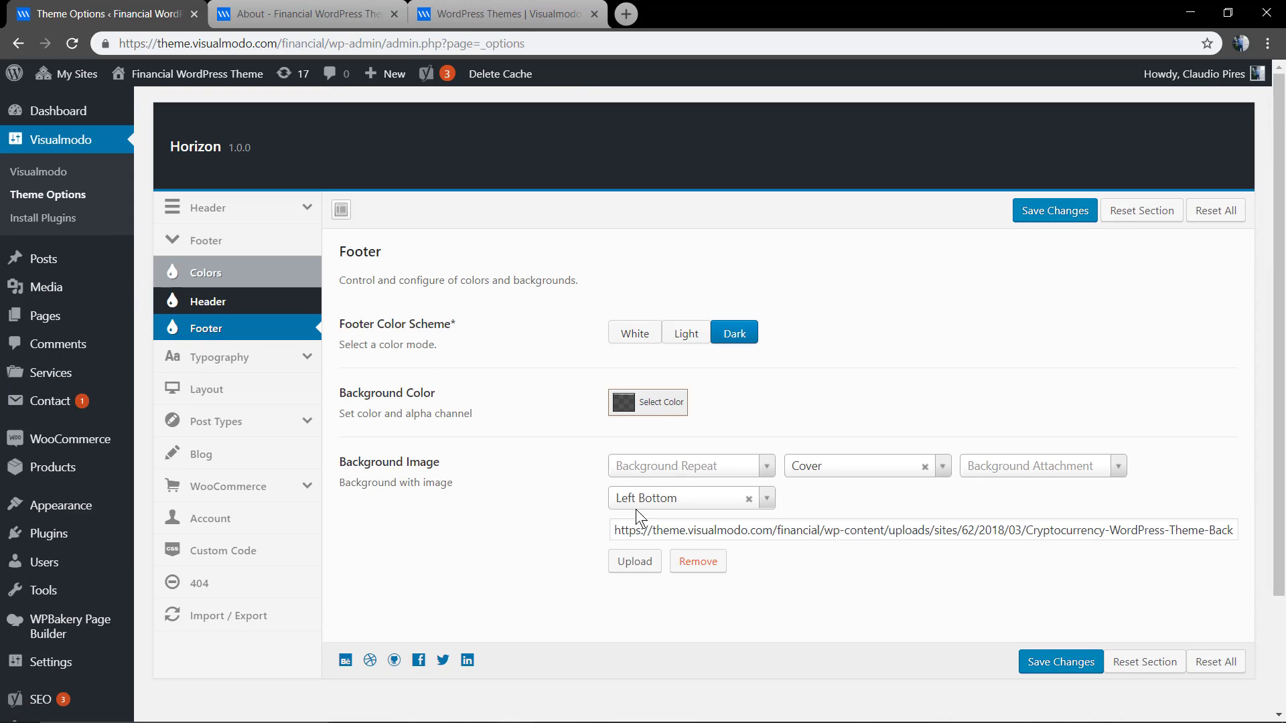
Step: Review the Background Repeat options and leave them unchanged
left_click(706, 467)
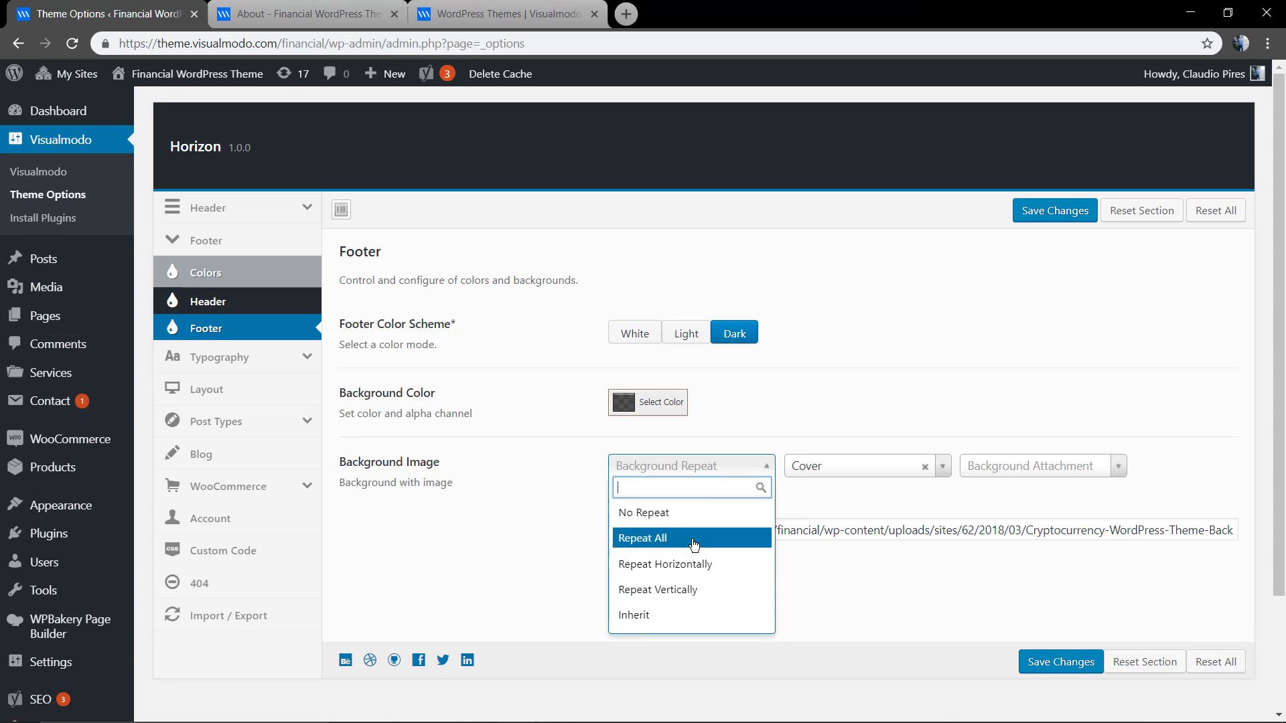
left_click(541, 483)
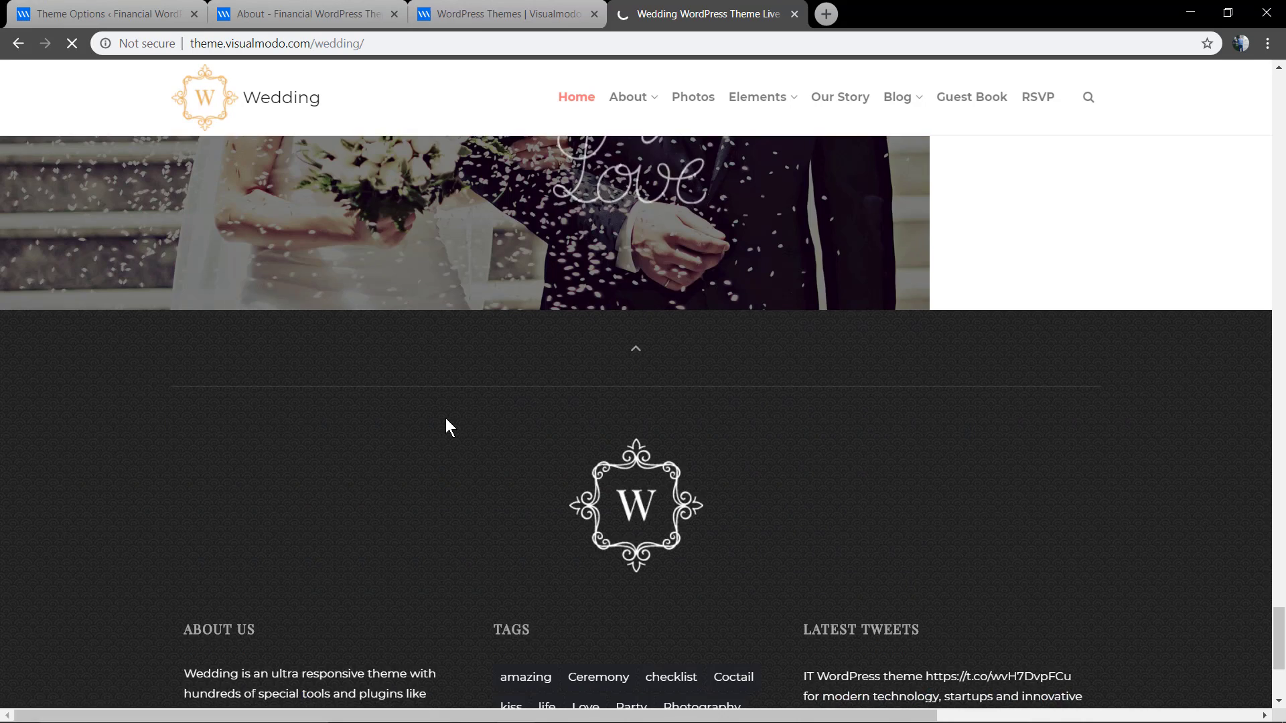
scroll(445, 418, "down", 3)
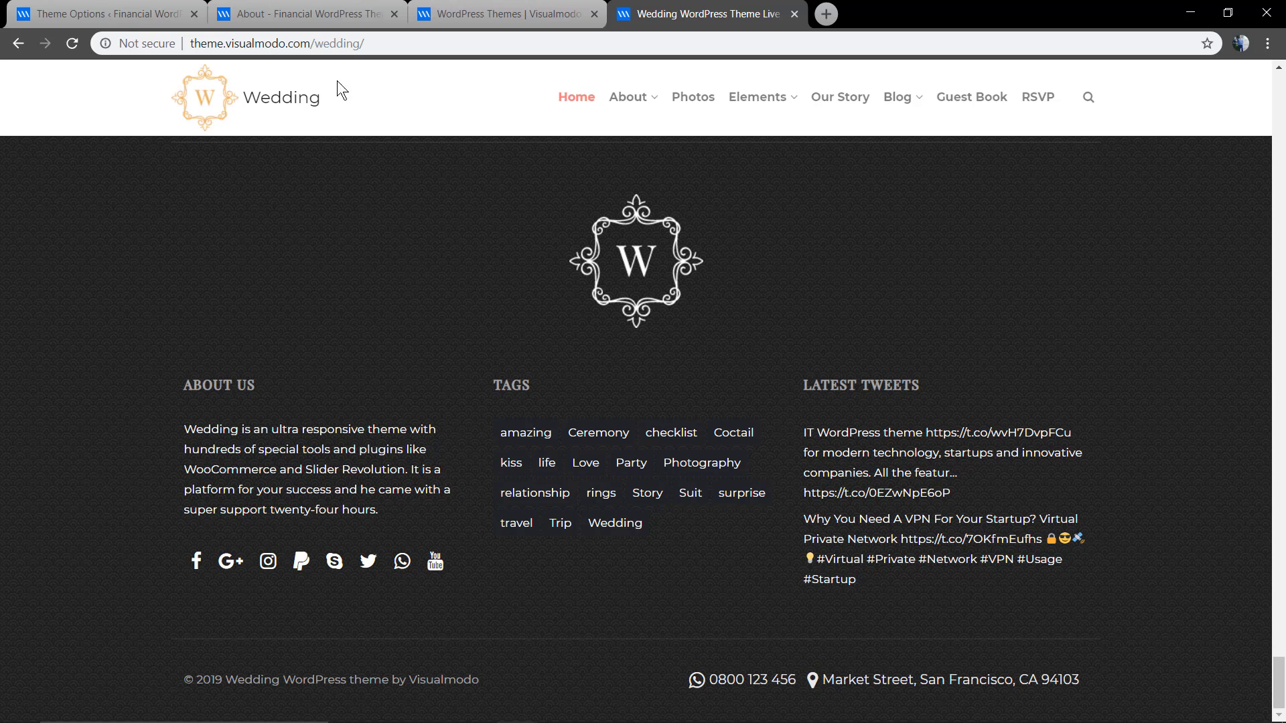
Step: Switch back through the browser tabs to the theme's footer colour settings
left_click(457, 14)
left_click(356, 14)
left_click(141, 14)
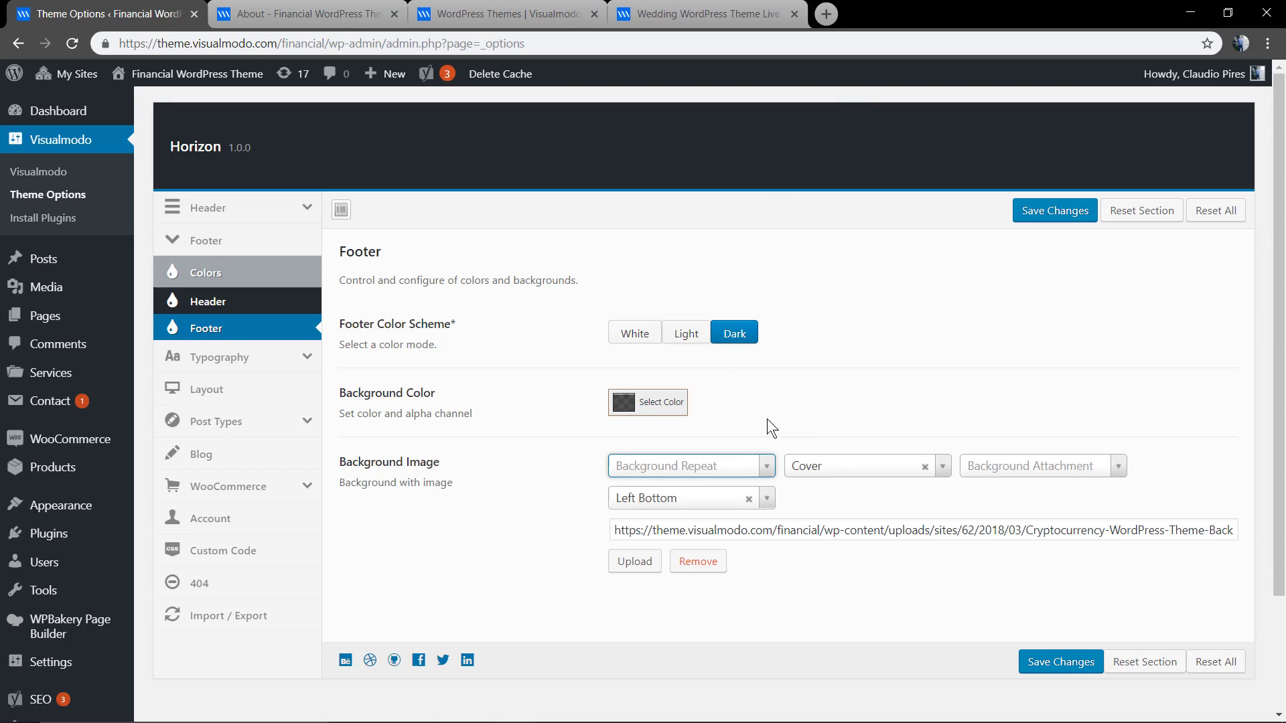
left_click(847, 470)
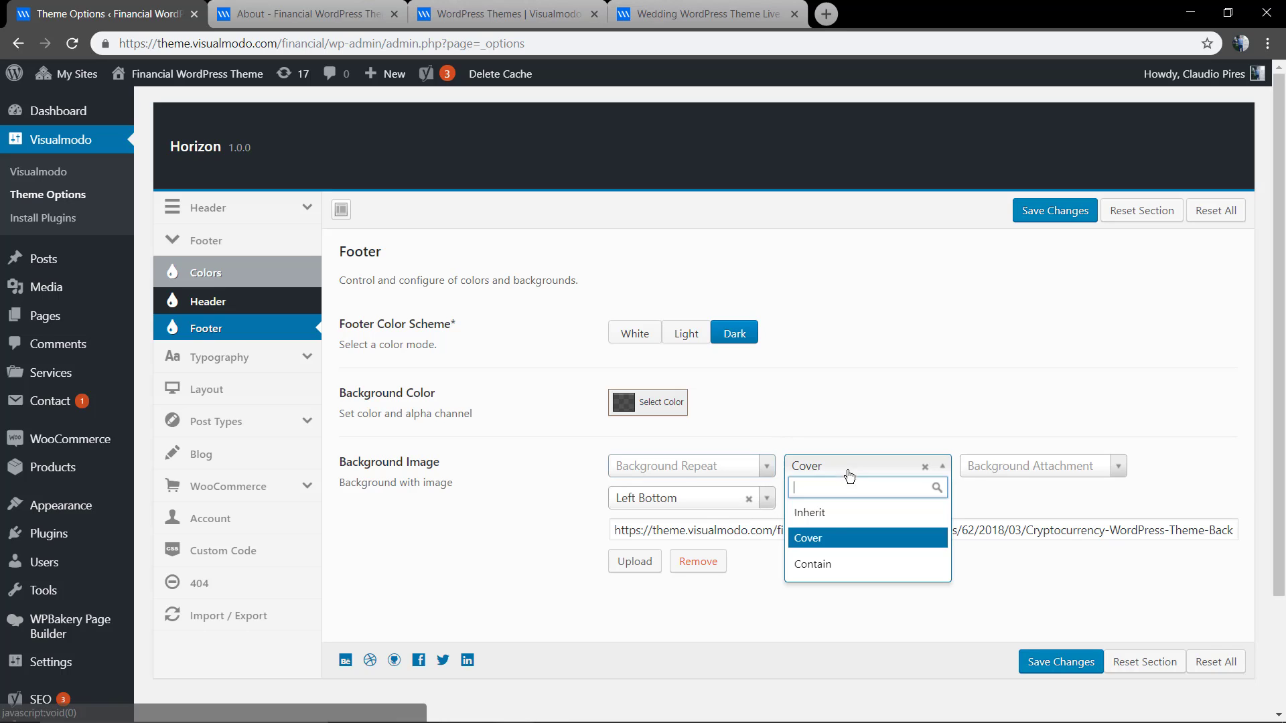
left_click(831, 541)
left_click(663, 508)
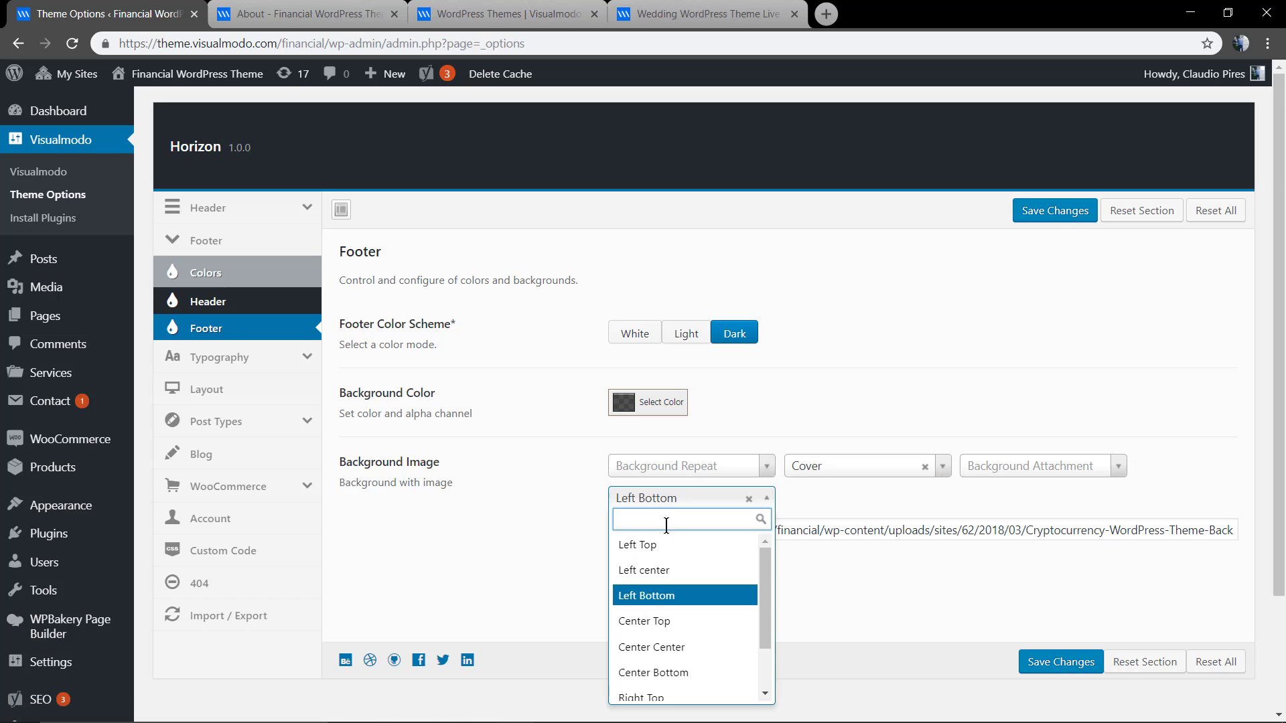
left_click(669, 600)
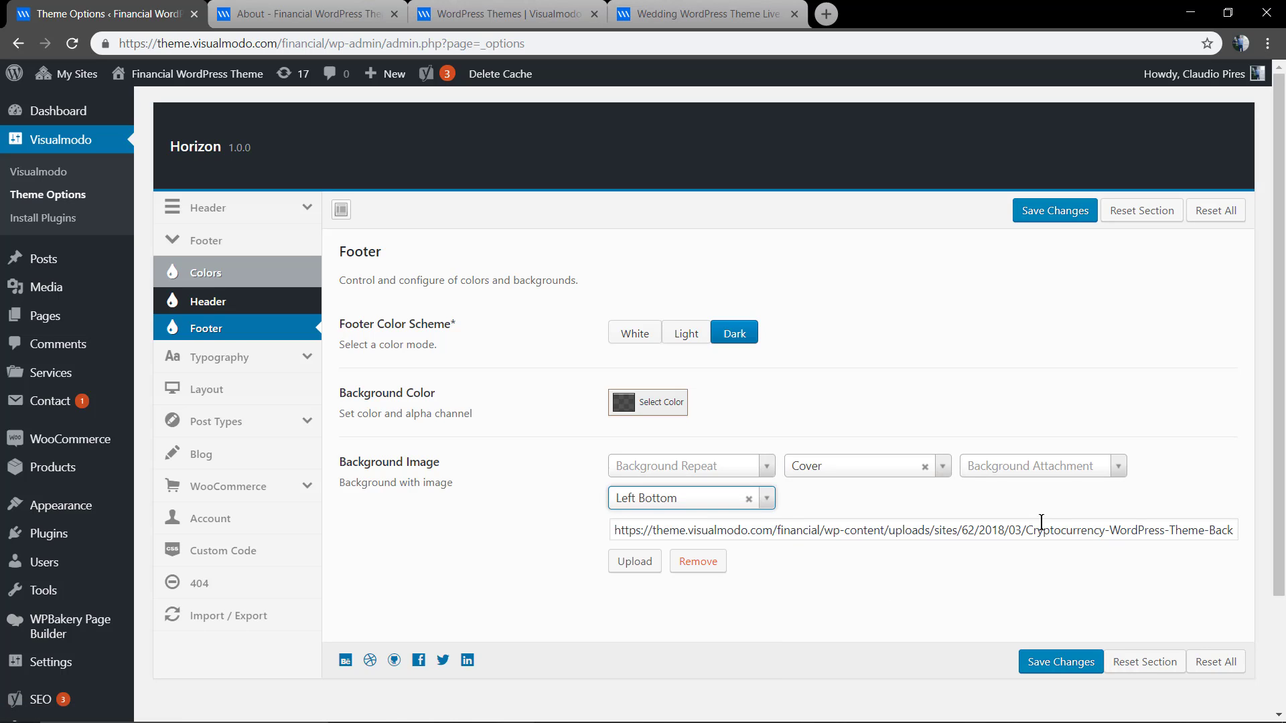
left_click(1063, 471)
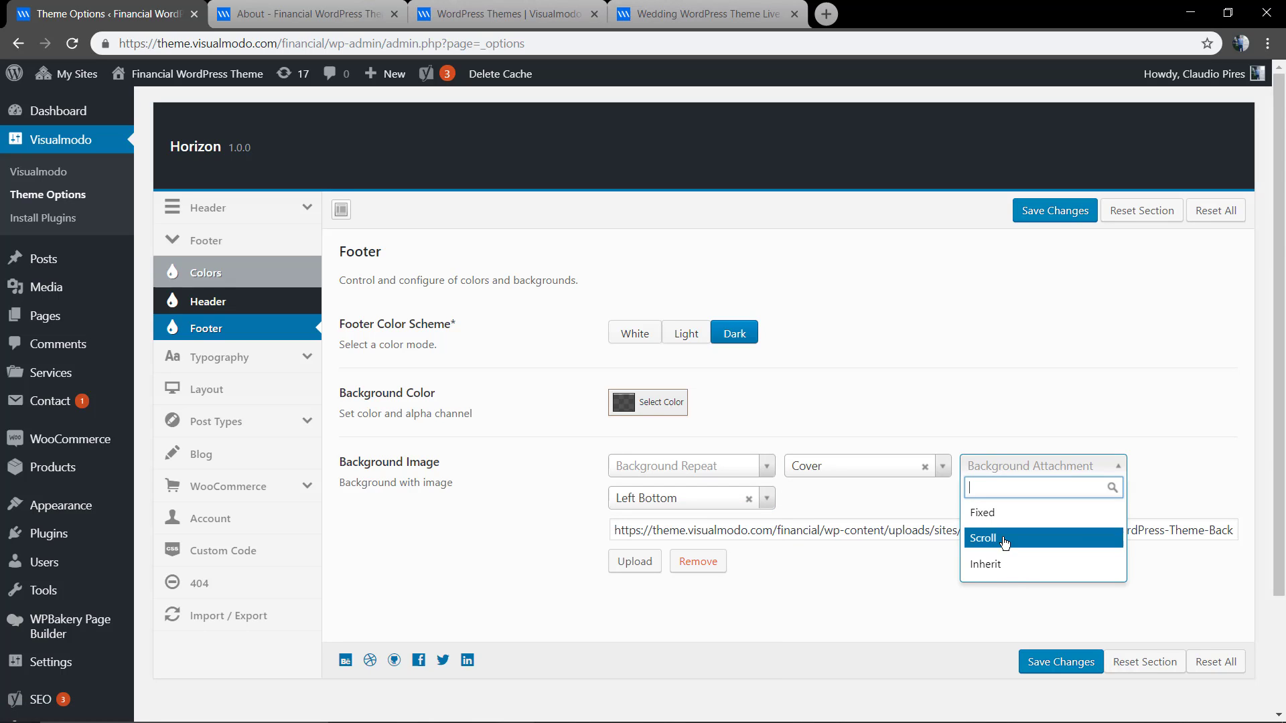
left_click(916, 595)
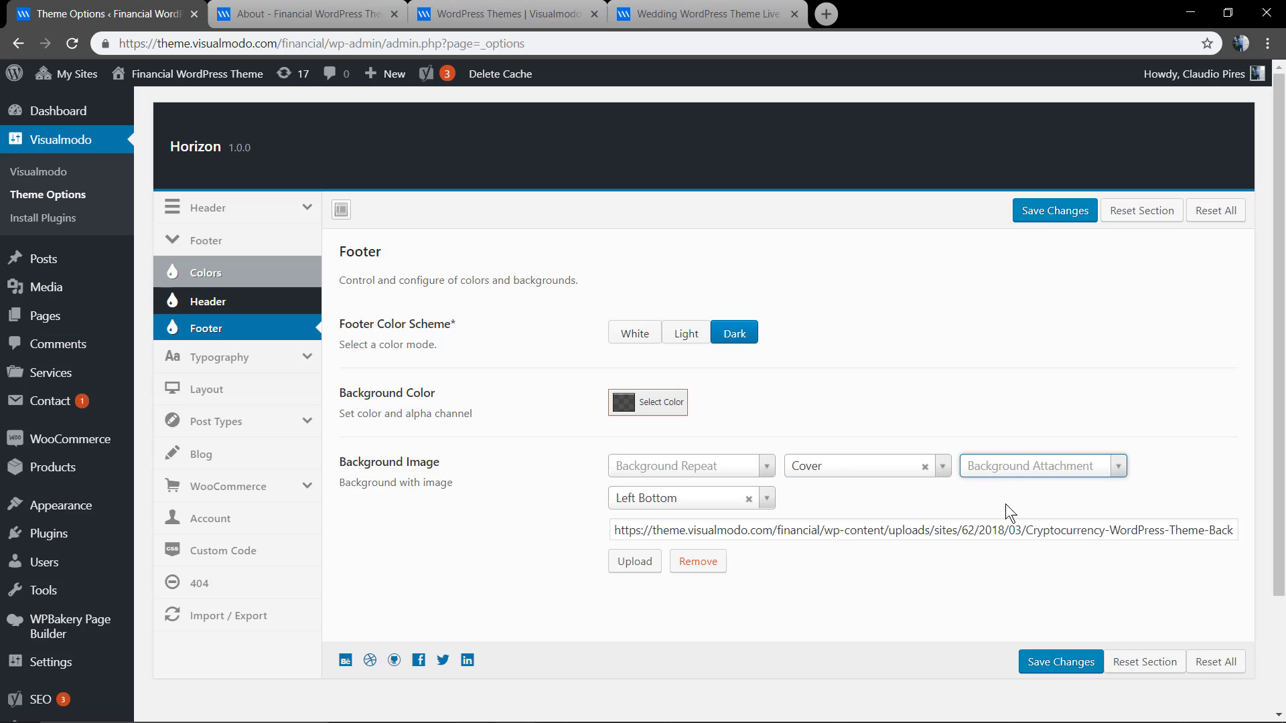
left_click(306, 13)
left_click(115, 8)
Step: Clear the footer background colour and remove the background image
left_click(663, 405)
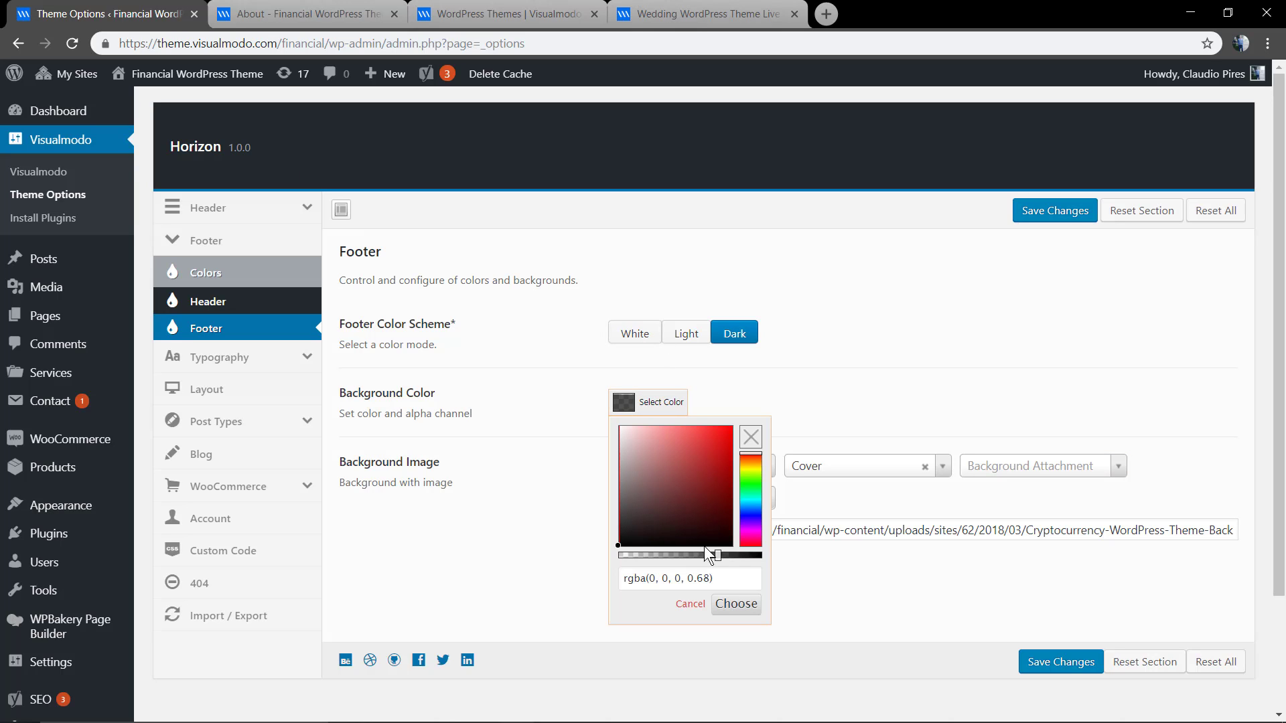
left_click(749, 438)
left_click(734, 604)
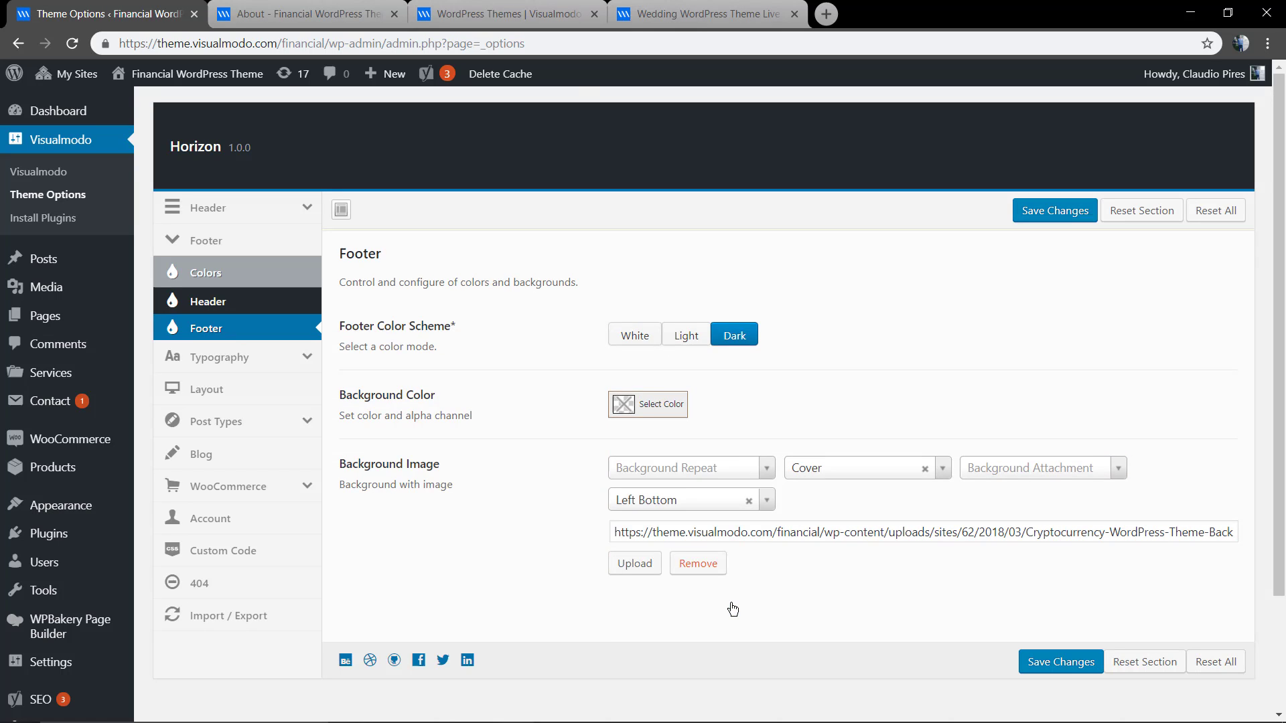
left_click(694, 593)
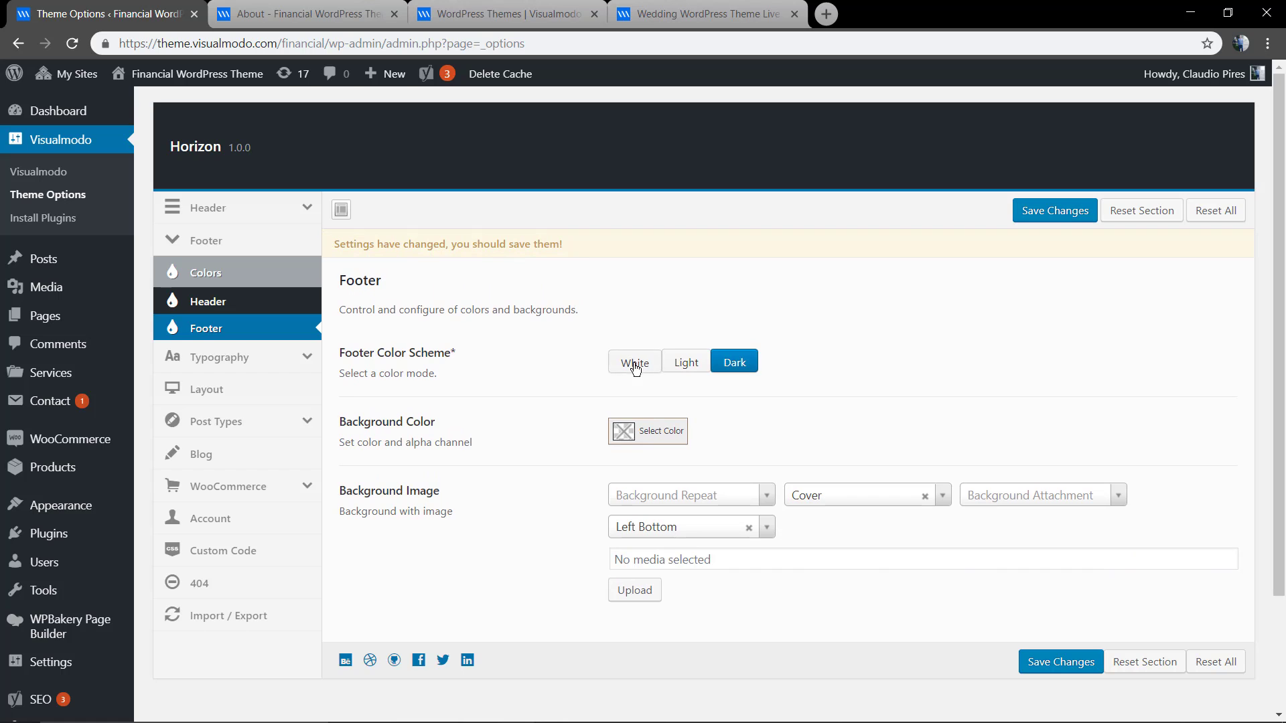
Step: Choose the White footer scheme, save changes, and reload the About page
left_click(636, 363)
left_click(1043, 660)
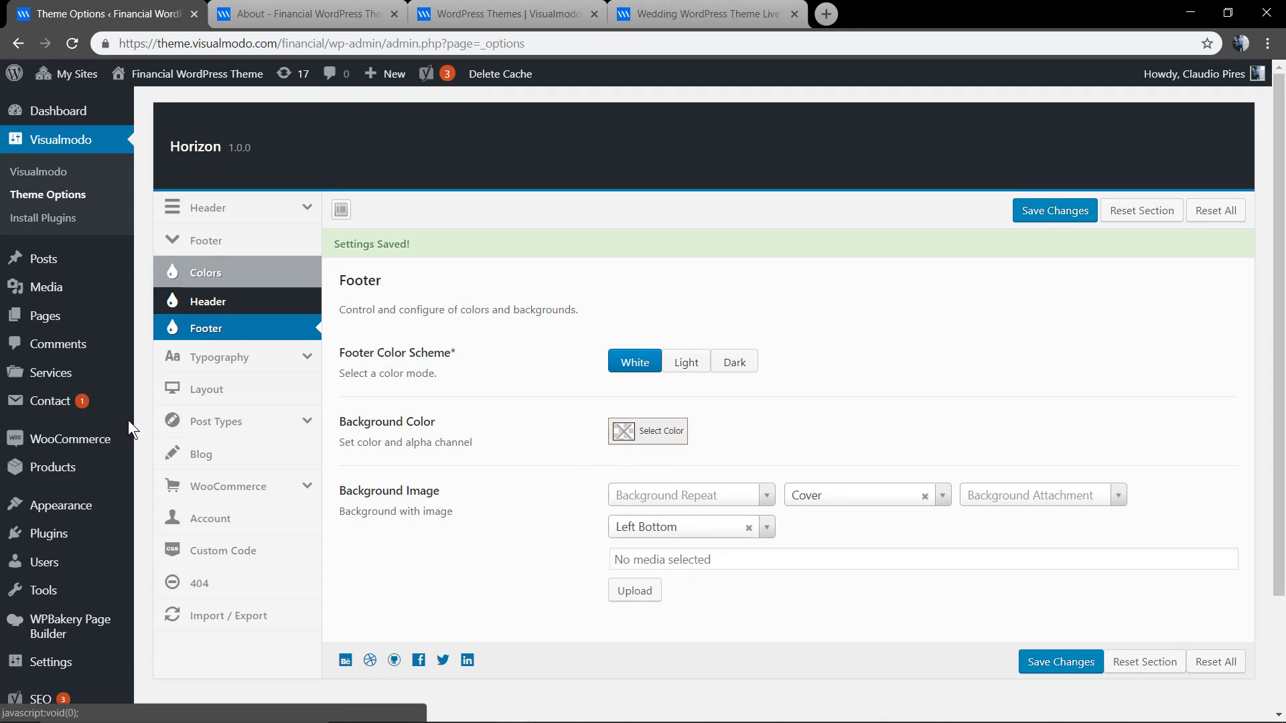
left_click(296, 13)
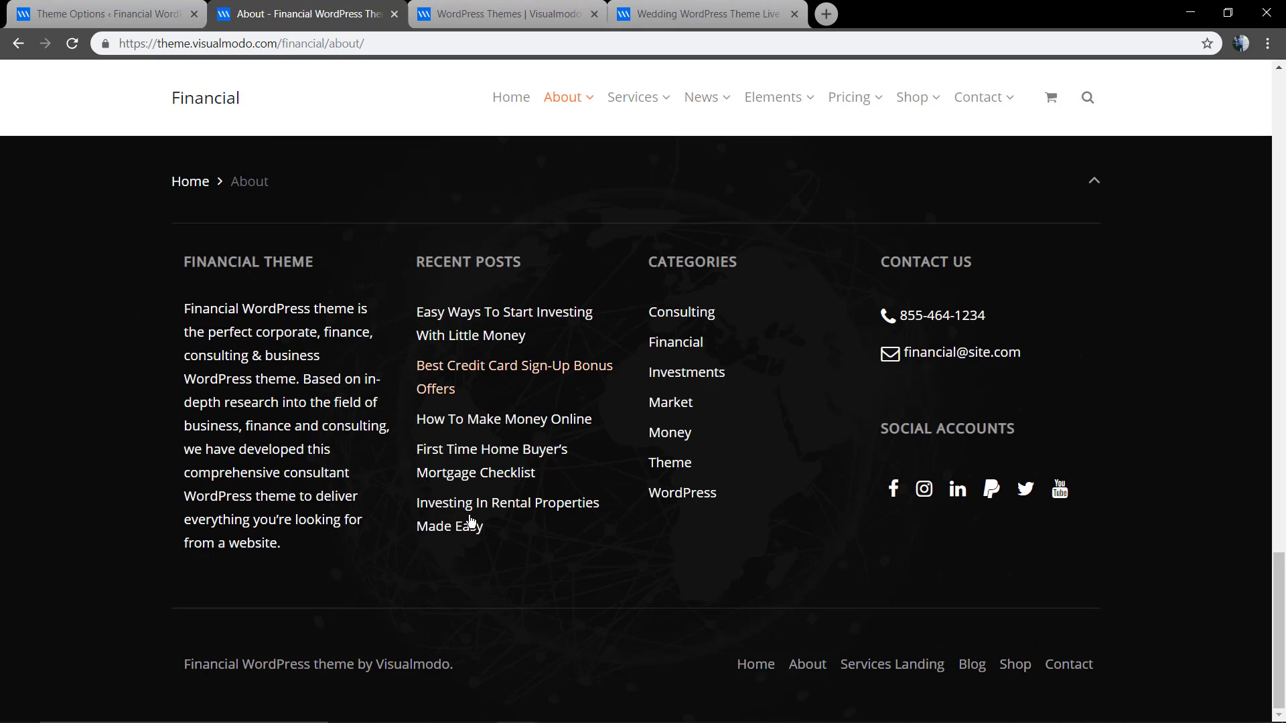
key("F5")
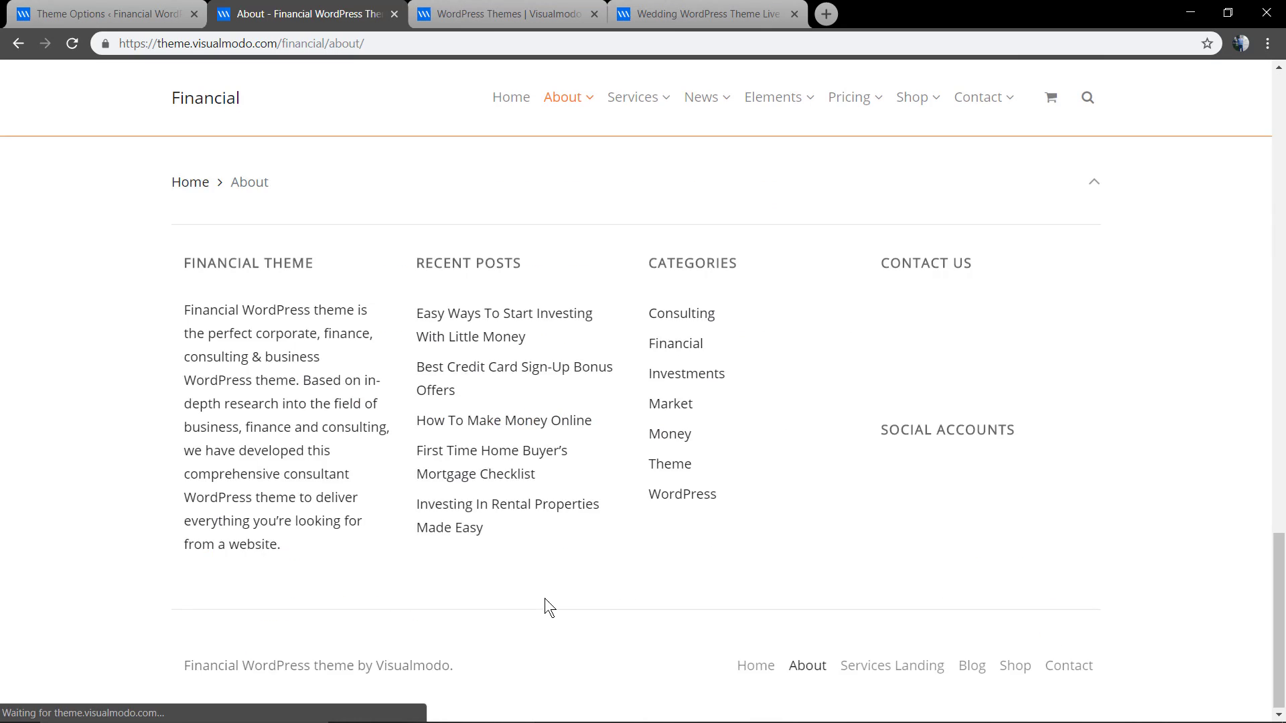